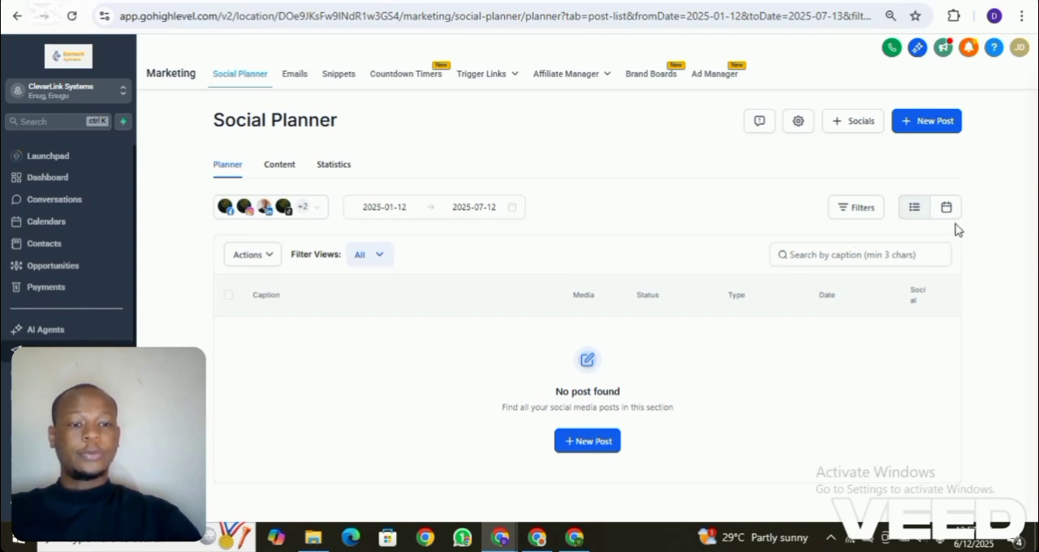
- View the social planner as a calendar and return to the post list
left_click(947, 211)
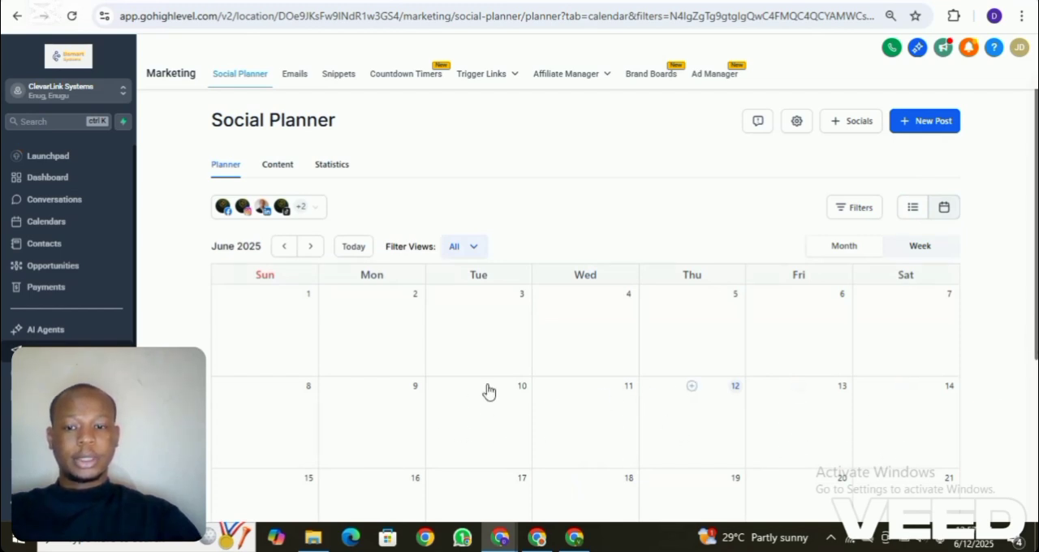
left_click(913, 209)
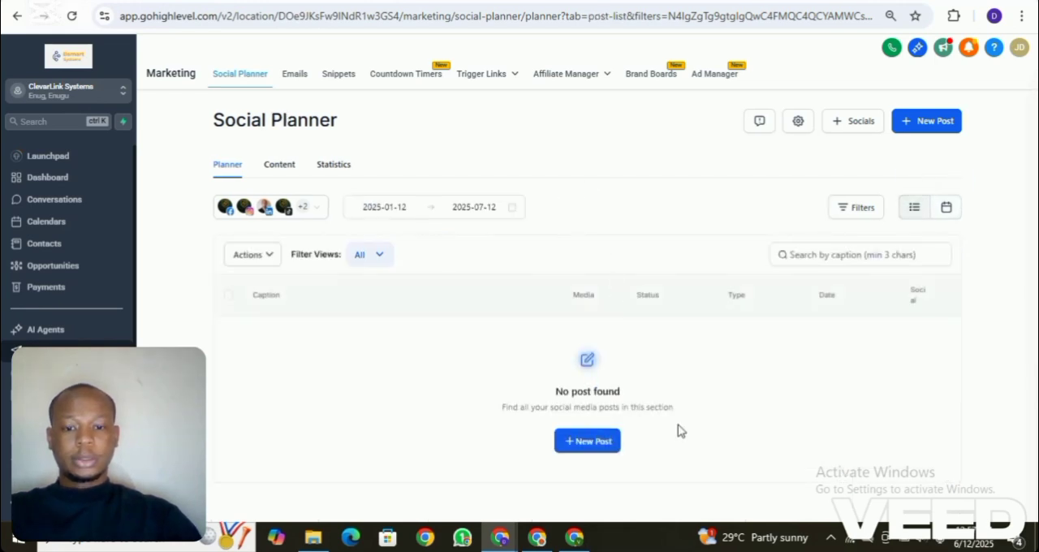
- Start a new social post addressed to the ClevarLink Systems Facebook page and the clevarlink_systems Instagram account
left_click(605, 447)
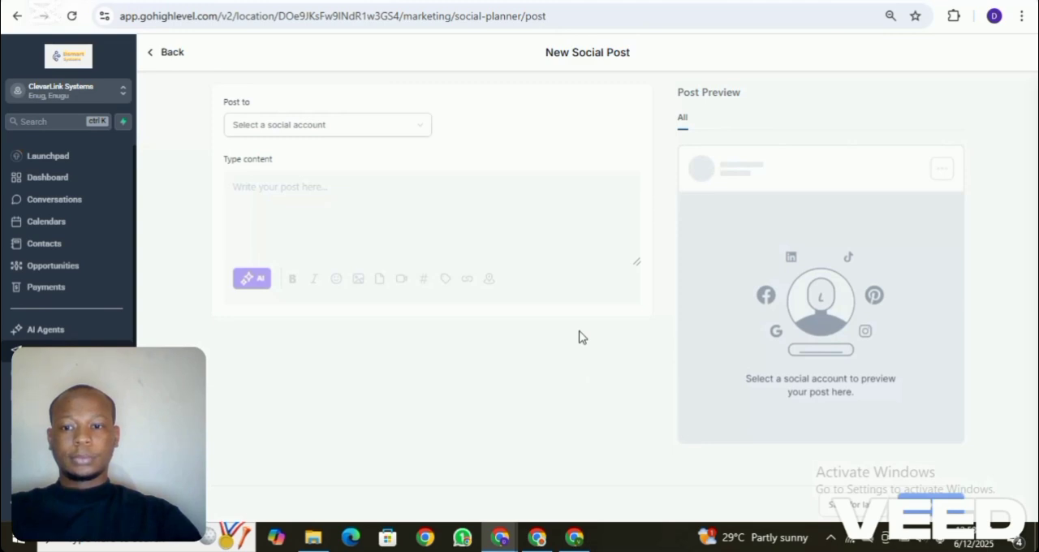
left_click(430, 130)
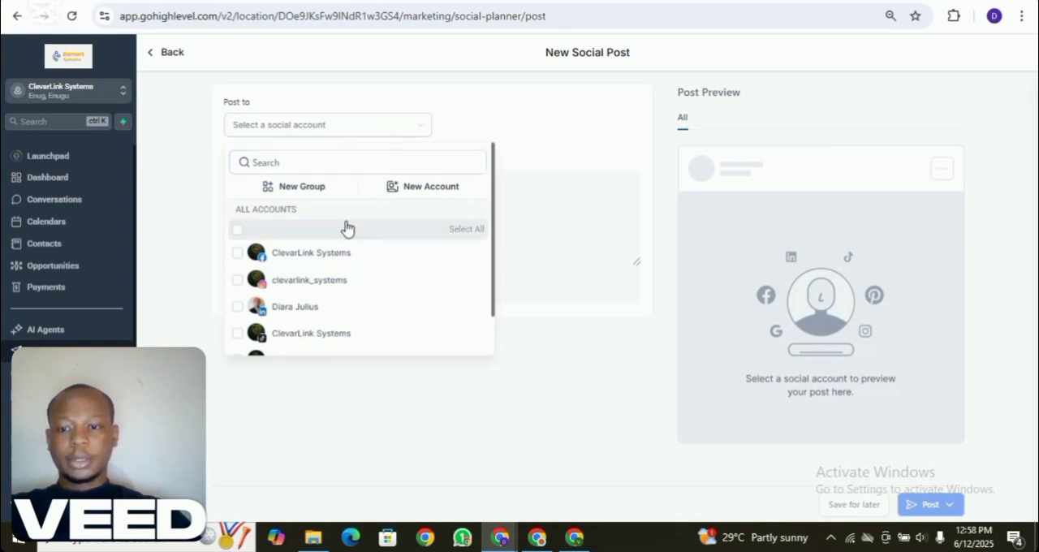
left_click(238, 253)
left_click(237, 280)
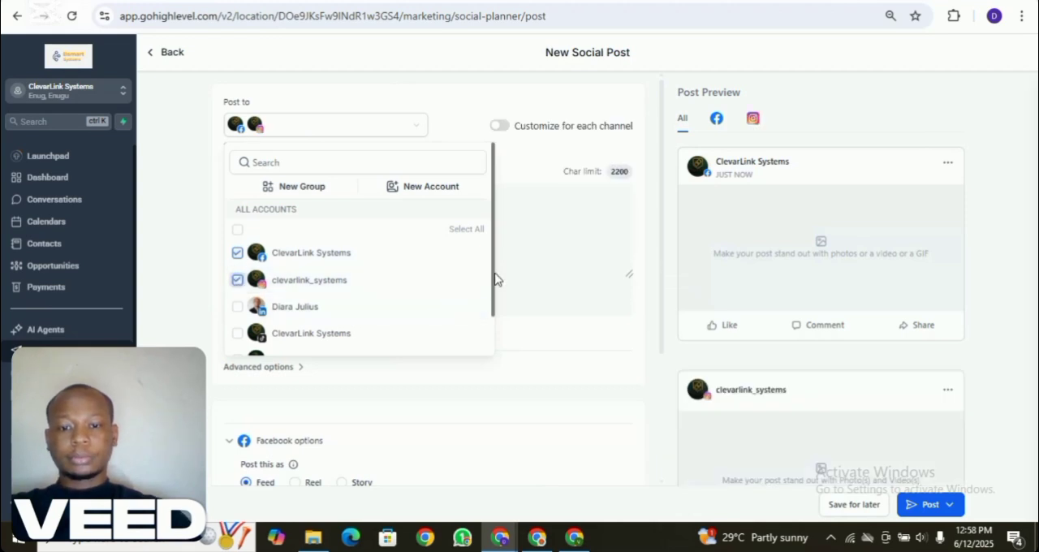
left_click(527, 252)
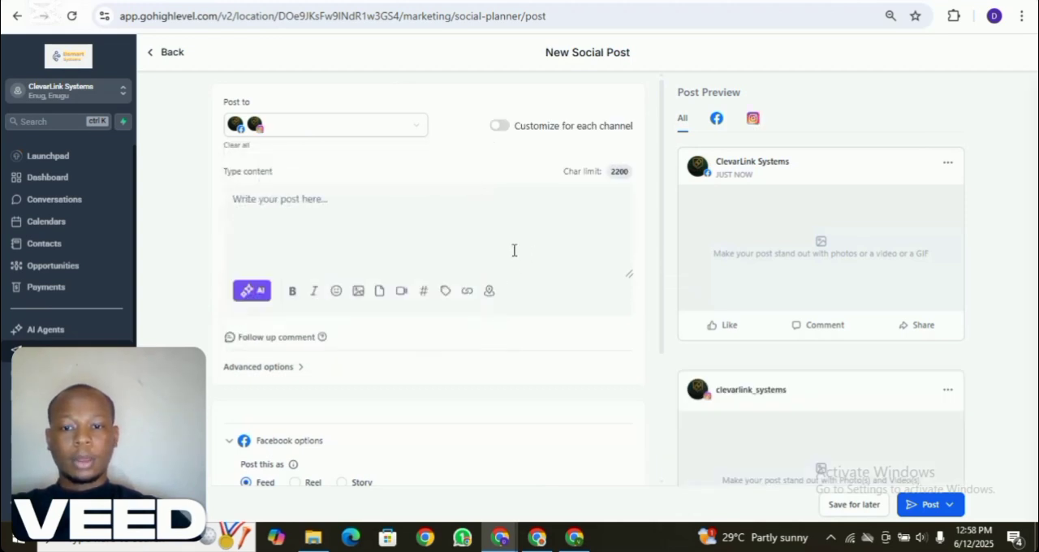
left_click(323, 223)
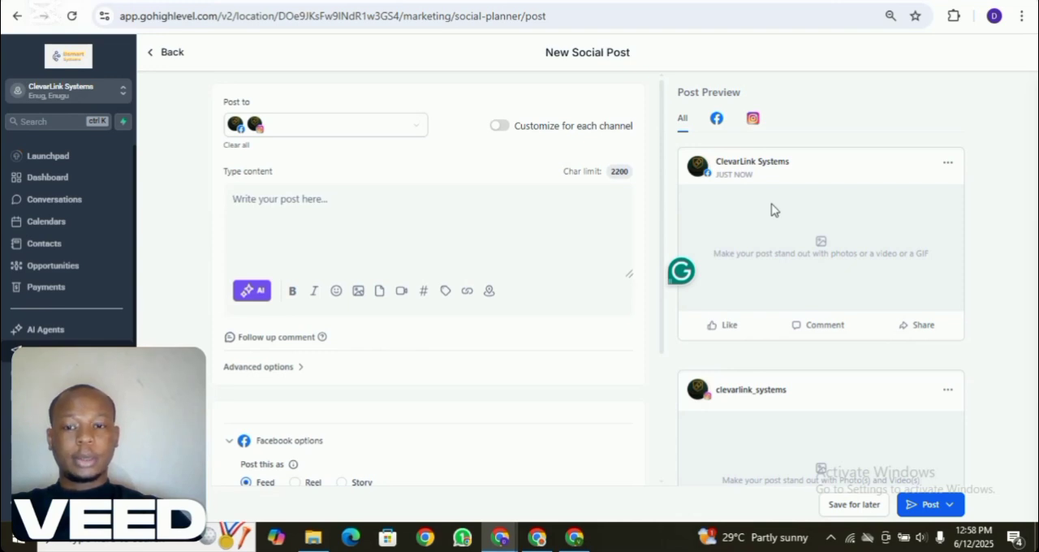
- Review the post preview for Facebook only, Instagram only, and all channels together
left_click(718, 130)
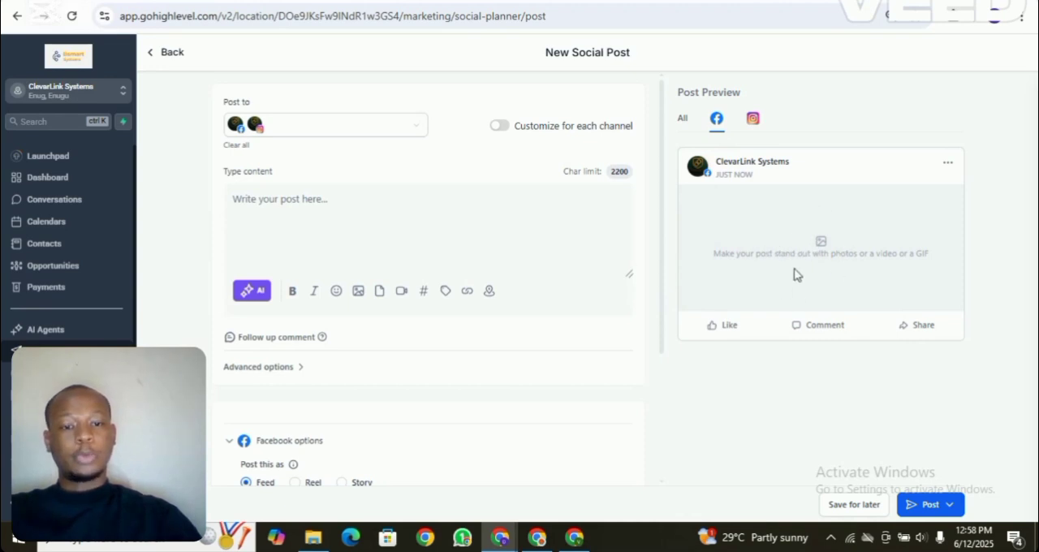
left_click(752, 131)
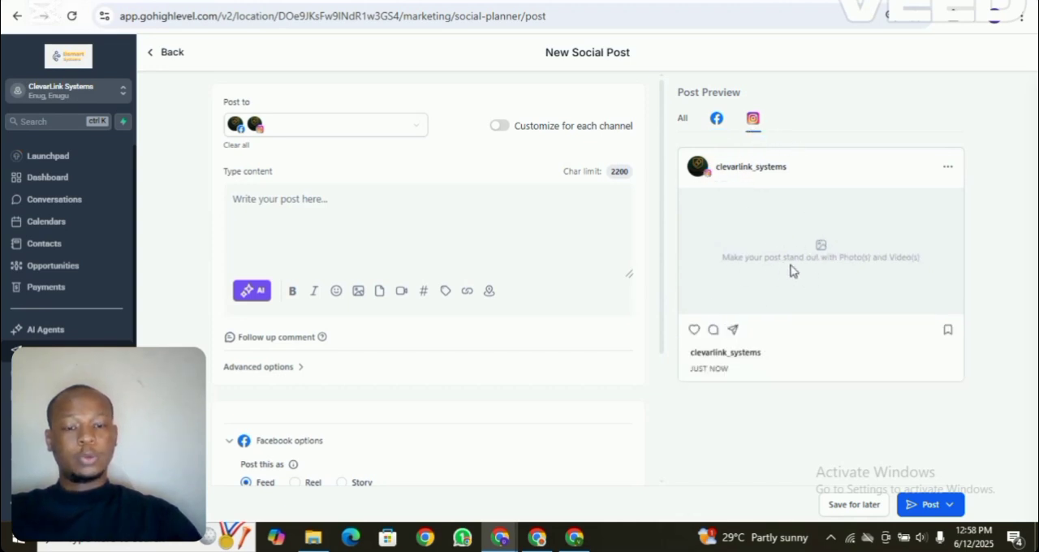
left_click(684, 126)
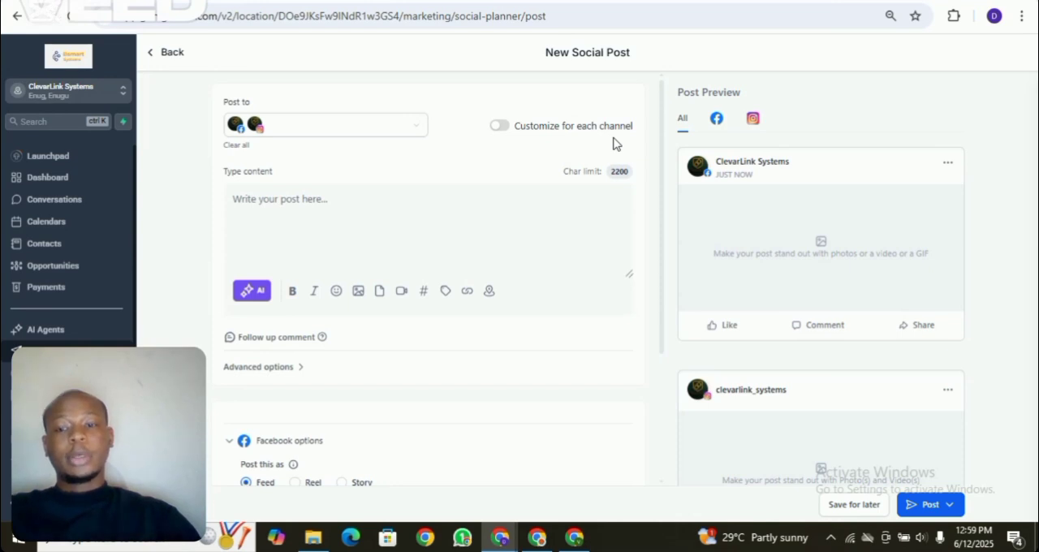
- Try customizing the post for each channel, view the Instagram version, and disable the customization again
left_click(497, 126)
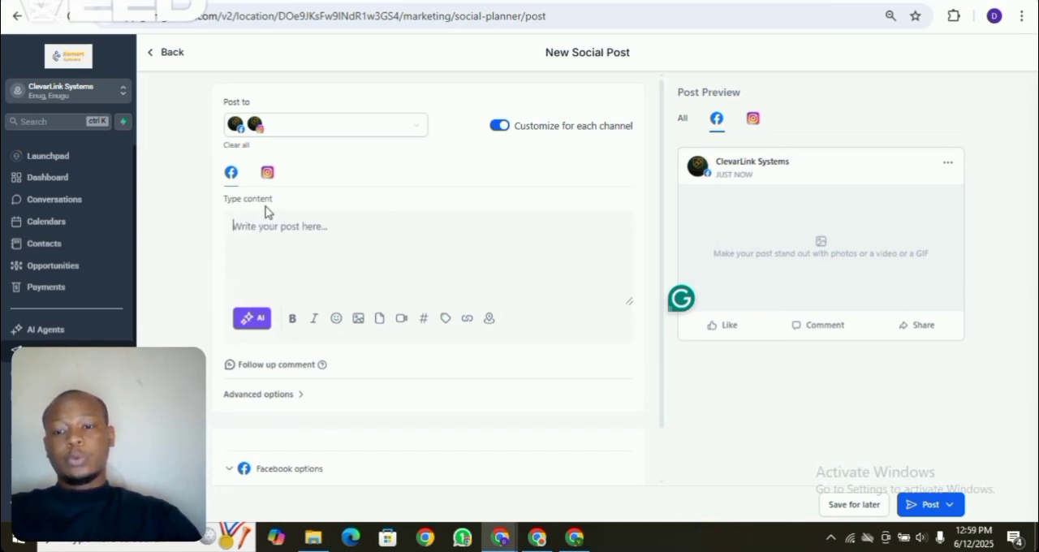
left_click(269, 180)
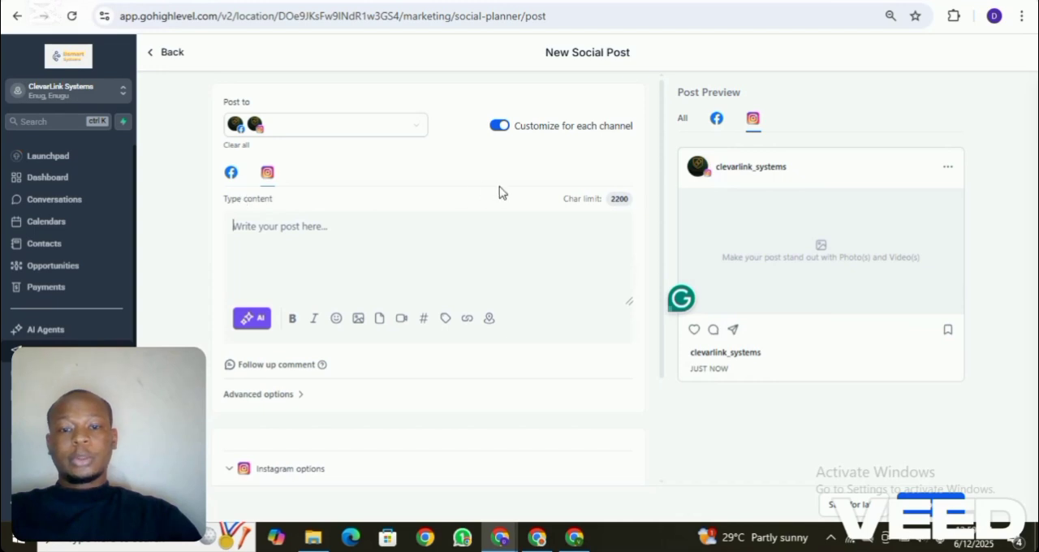
left_click(507, 129)
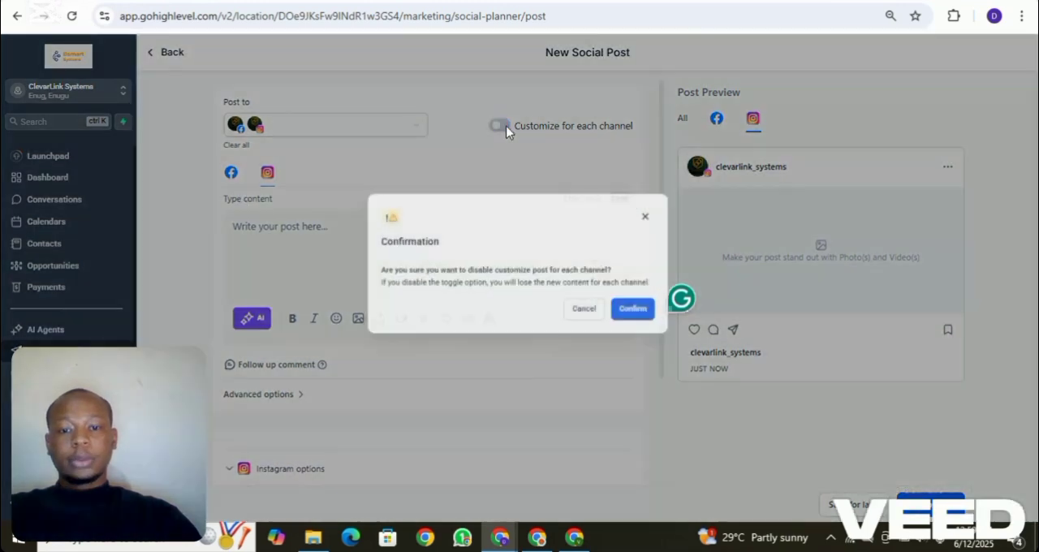
left_click(648, 329)
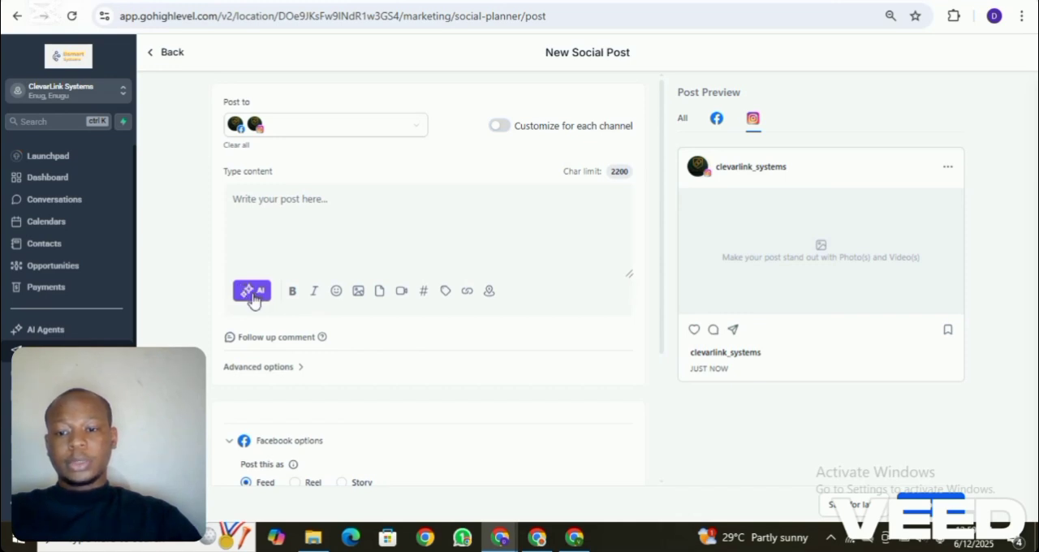
- Look at the image source options and the media storage for post attachments, leaving without adding a file
left_click(358, 292)
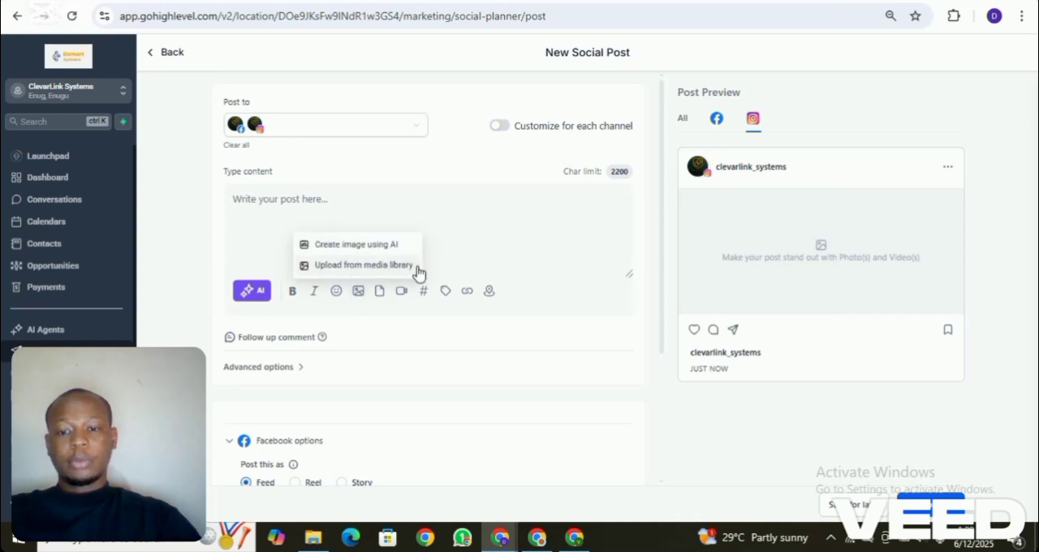
left_click(467, 258)
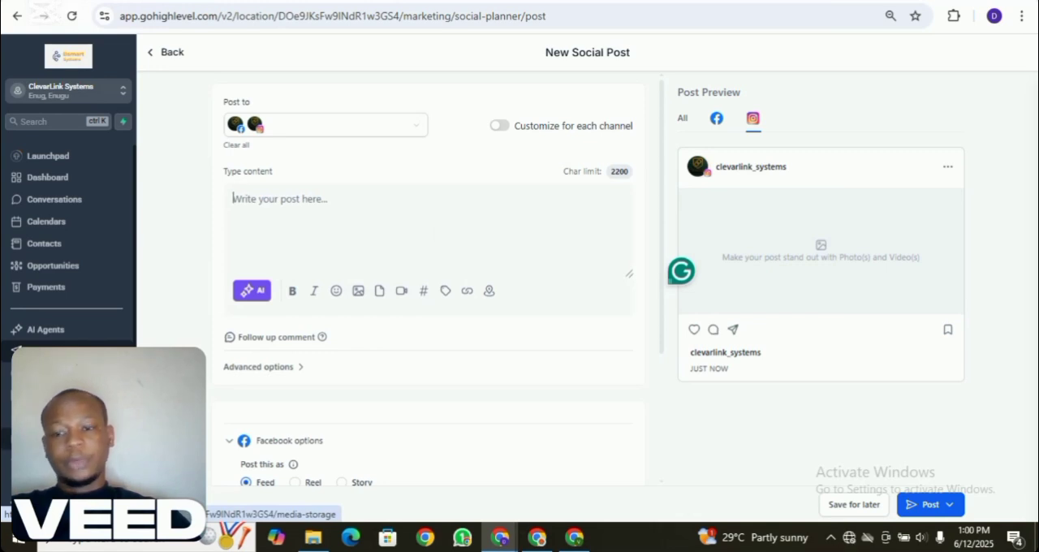
left_click(380, 294)
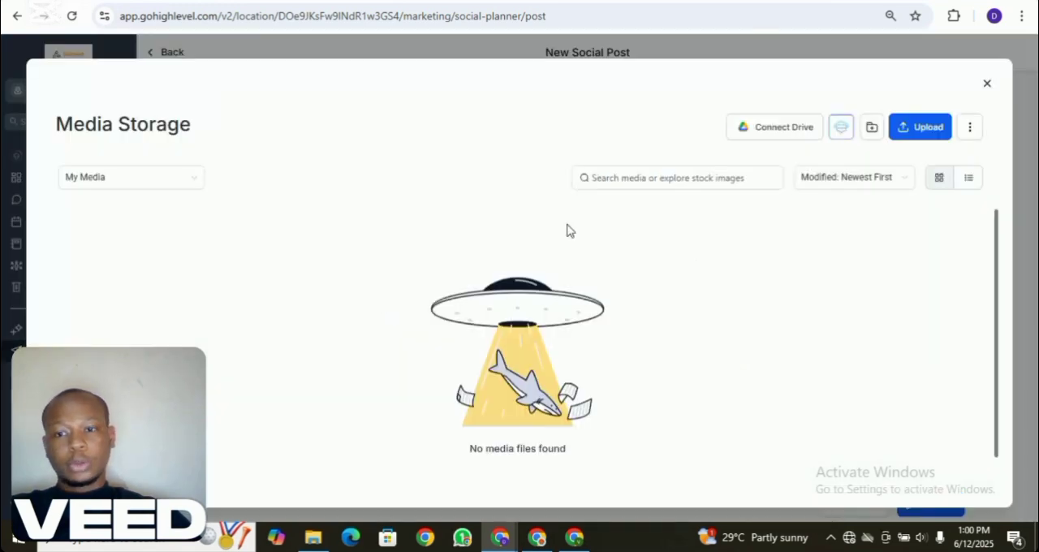
left_click(987, 85)
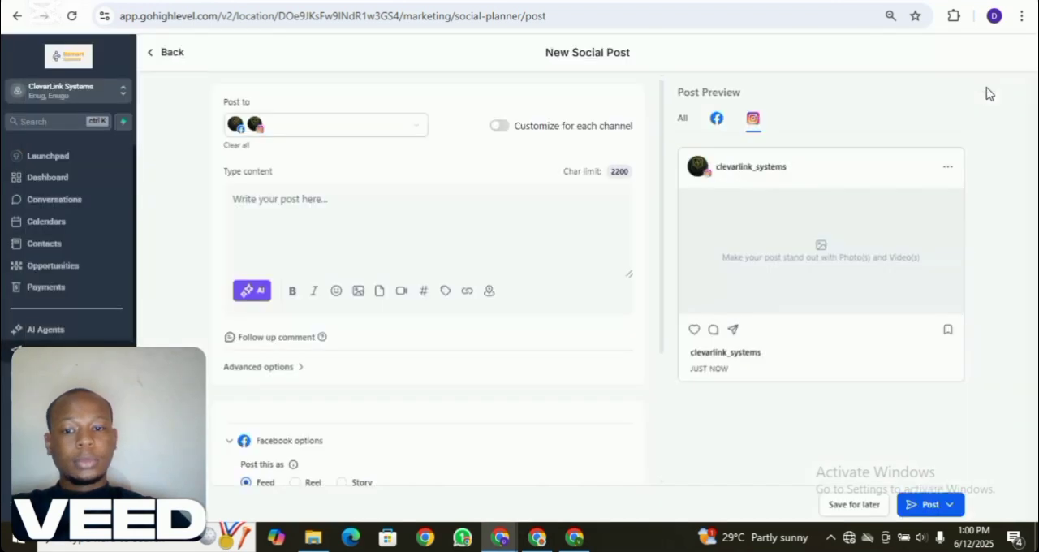
- Examine the saved hashtags form for the post and close it without applying any
left_click(424, 292)
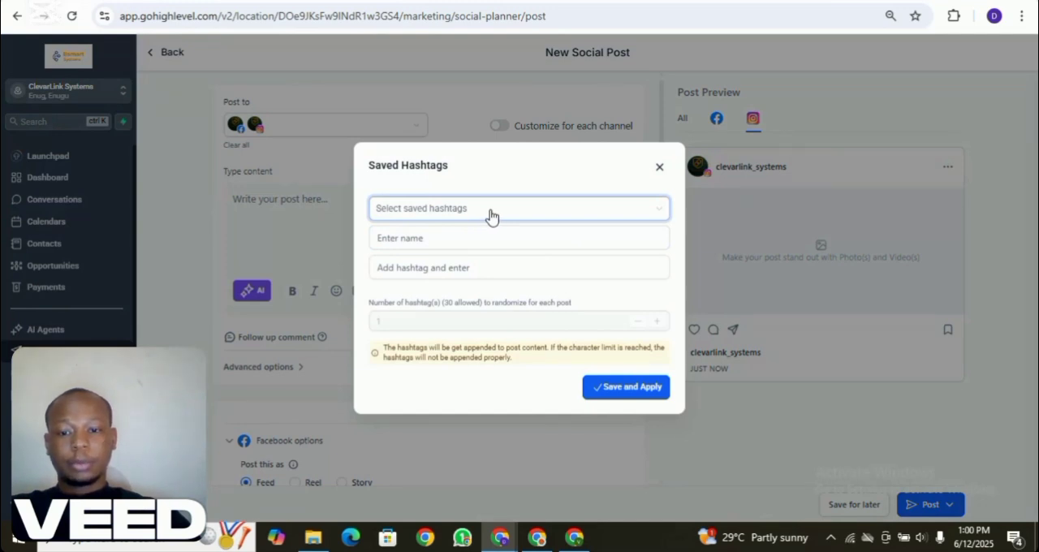
left_click(447, 236)
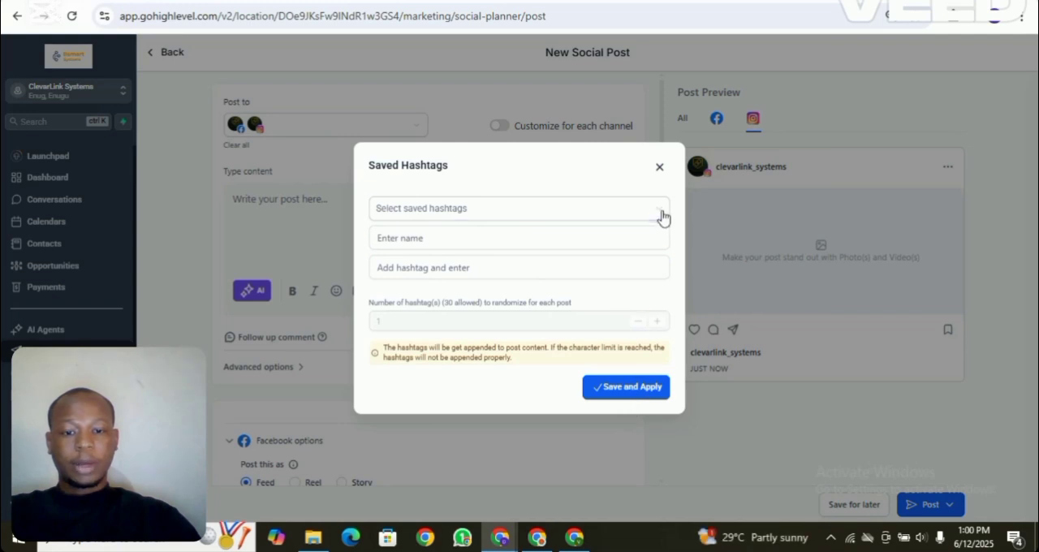
left_click(659, 167)
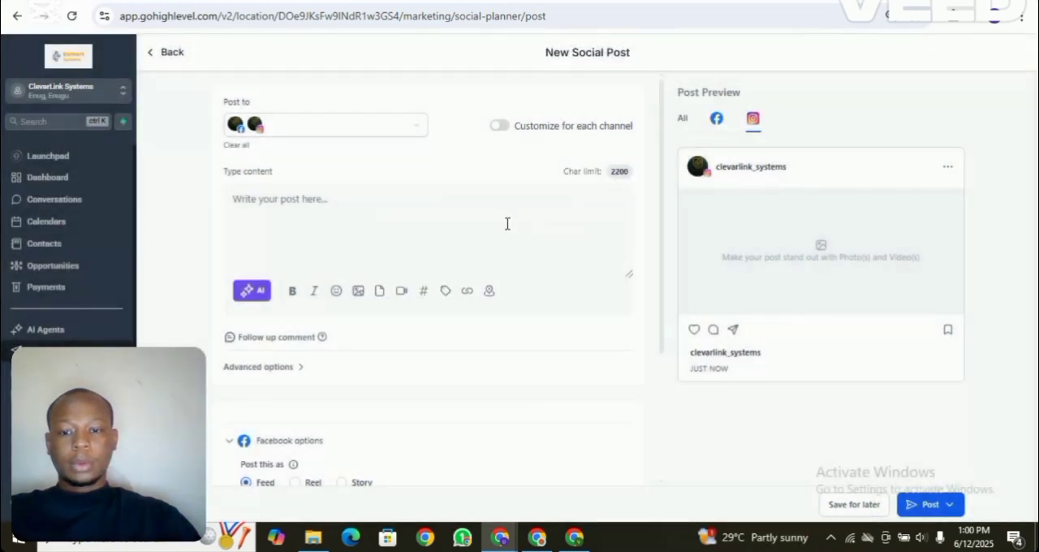
- Browse the Account and Right now custom values available for the post content
left_click(445, 293)
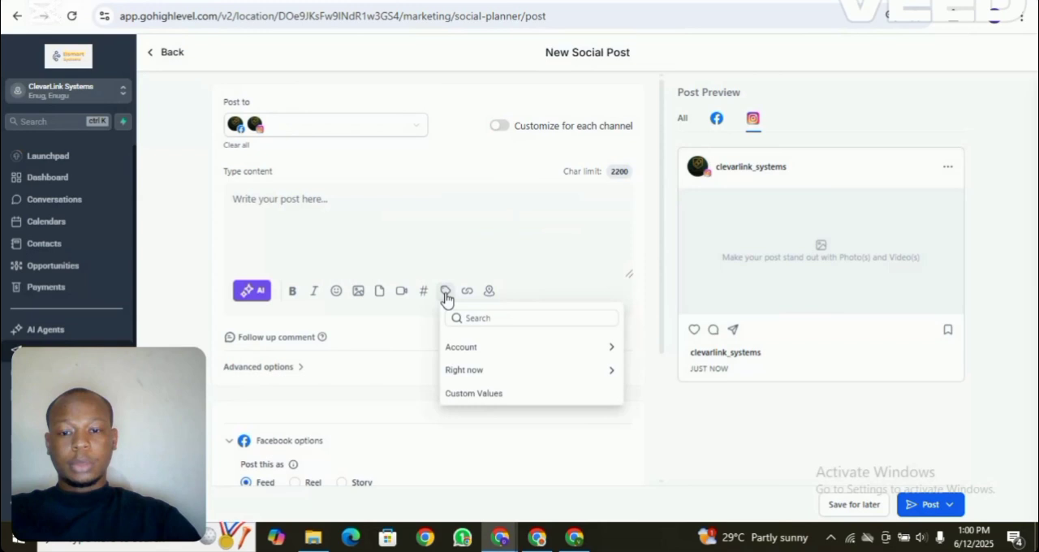
left_click(477, 355)
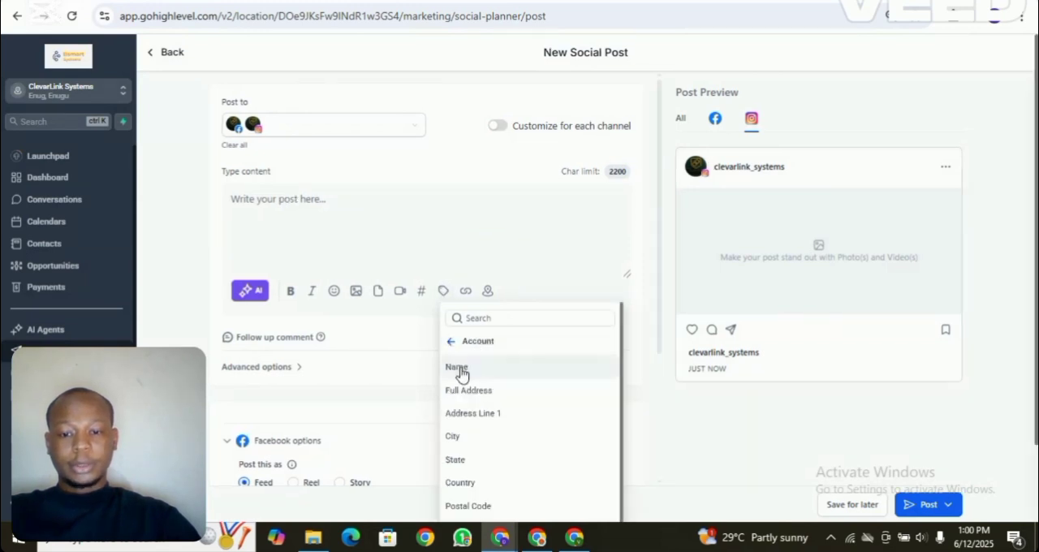
left_click(442, 297)
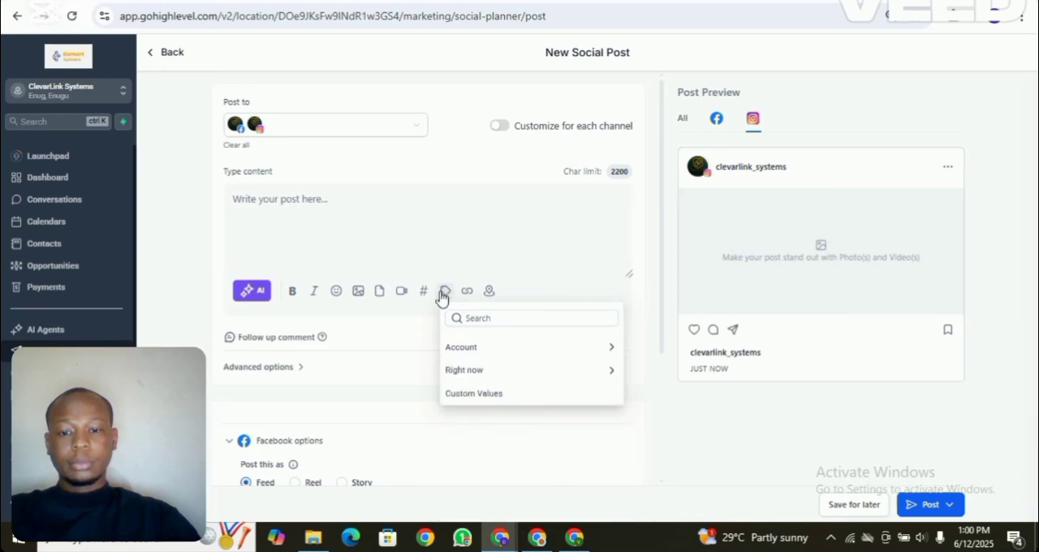
left_click(475, 372)
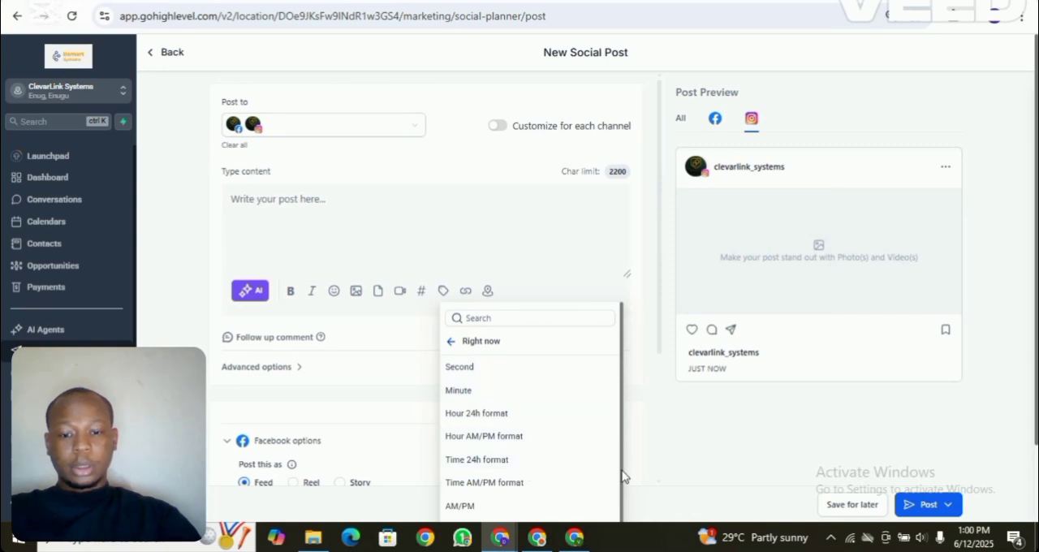
scroll(623, 479, "down", 5)
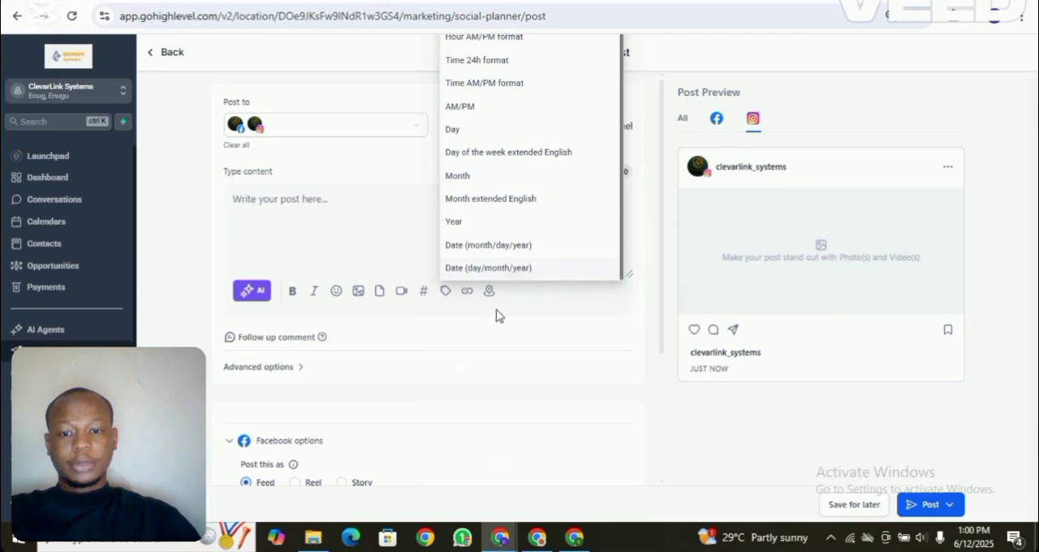
- Try out the shortened link form with the link name "click here" and cancel it
left_click(466, 292)
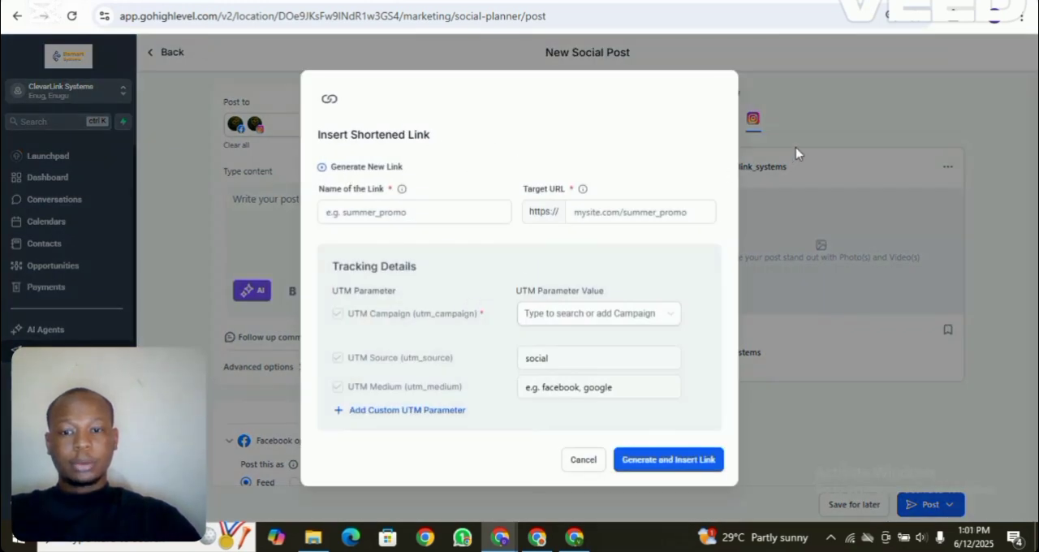
left_click(584, 463)
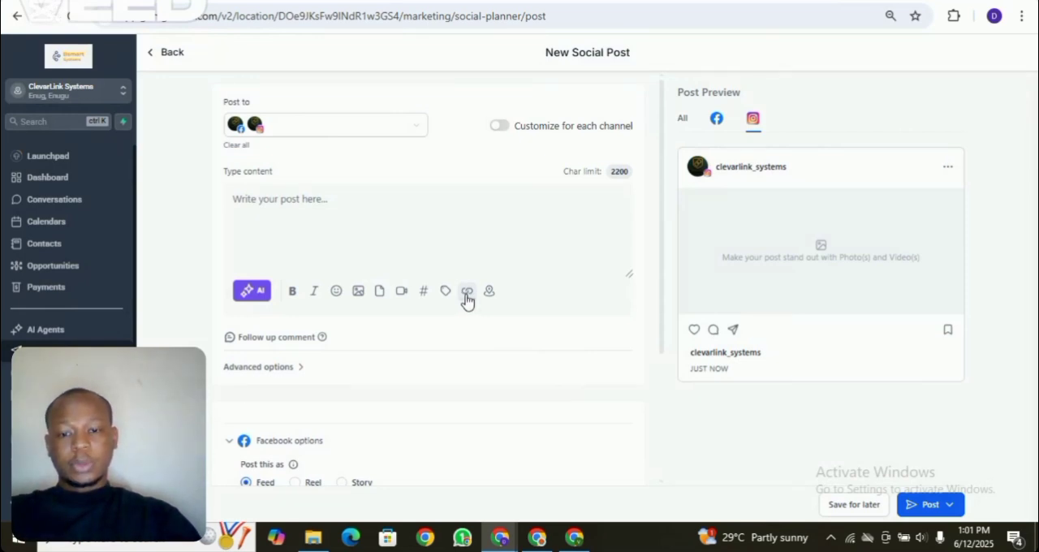
left_click(467, 291)
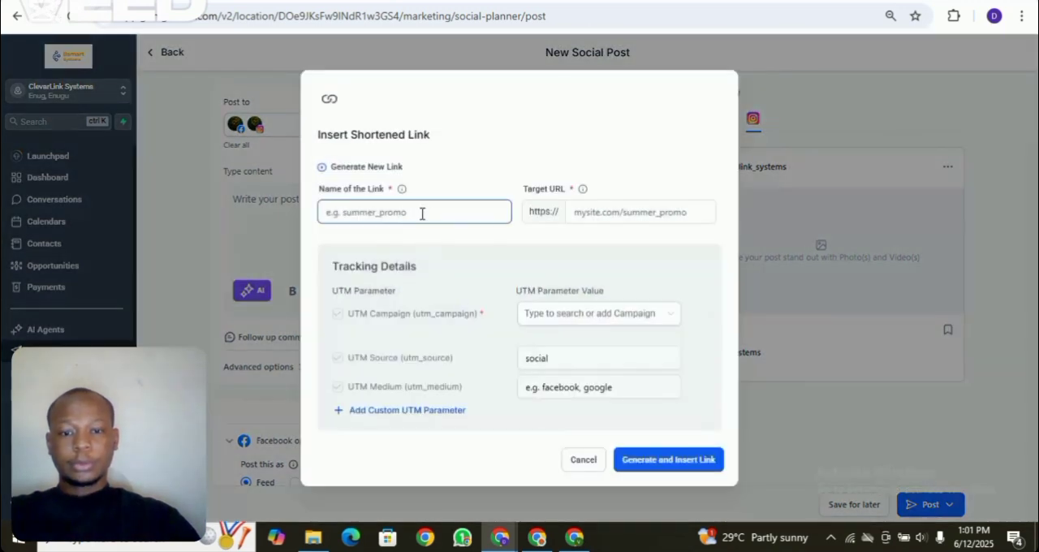
left_click(590, 210)
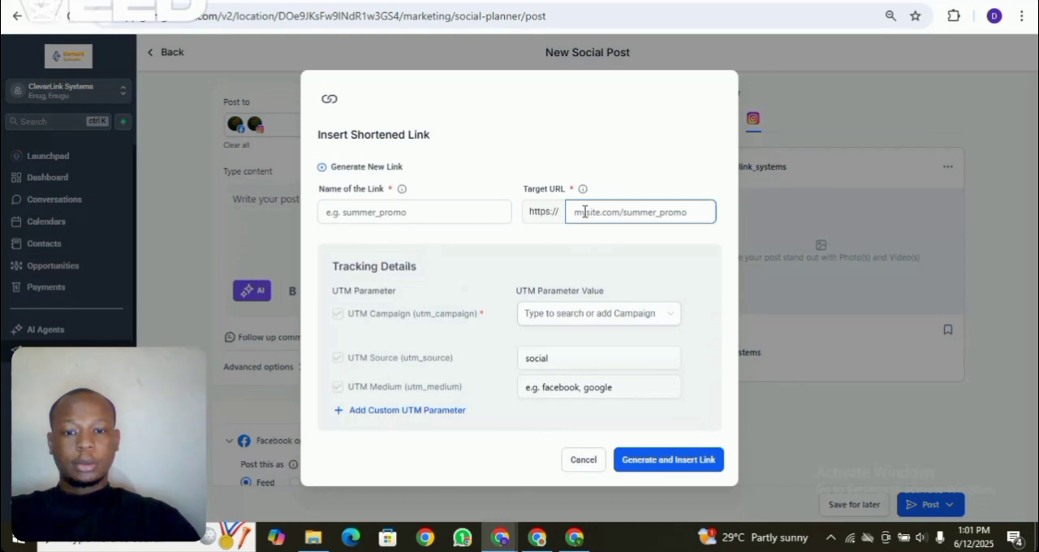
left_click(364, 212)
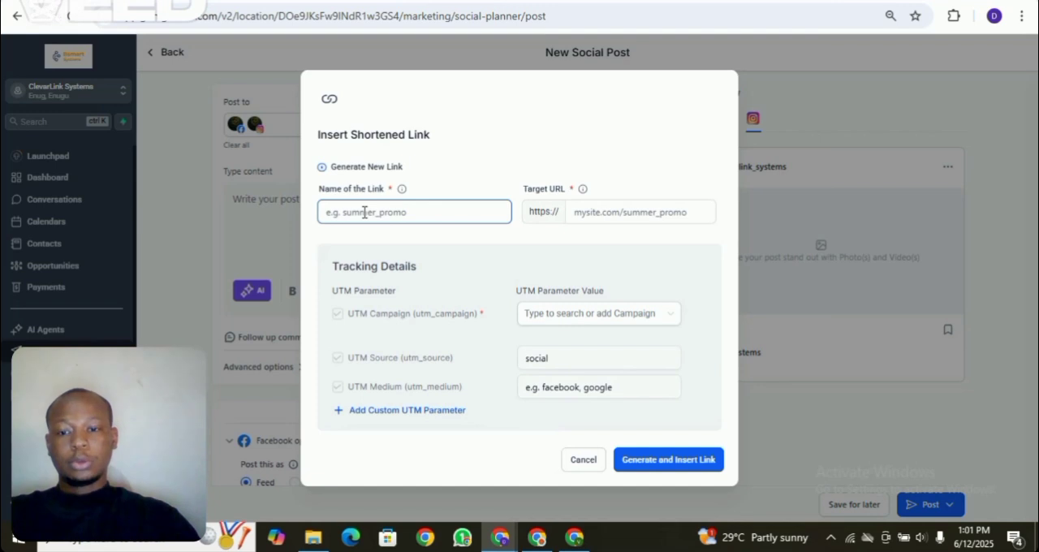
left_click(353, 215)
type("click here")
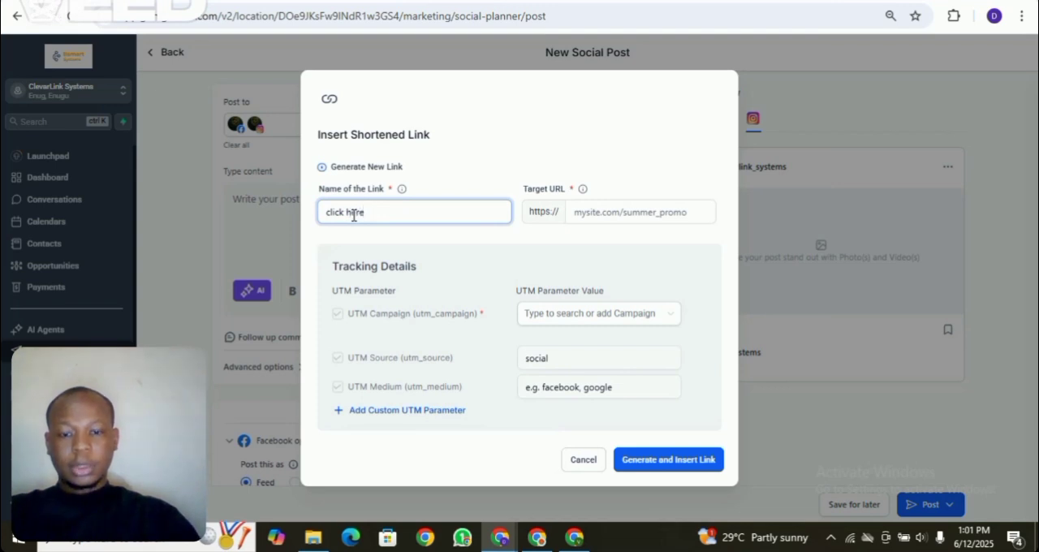
left_click(590, 212)
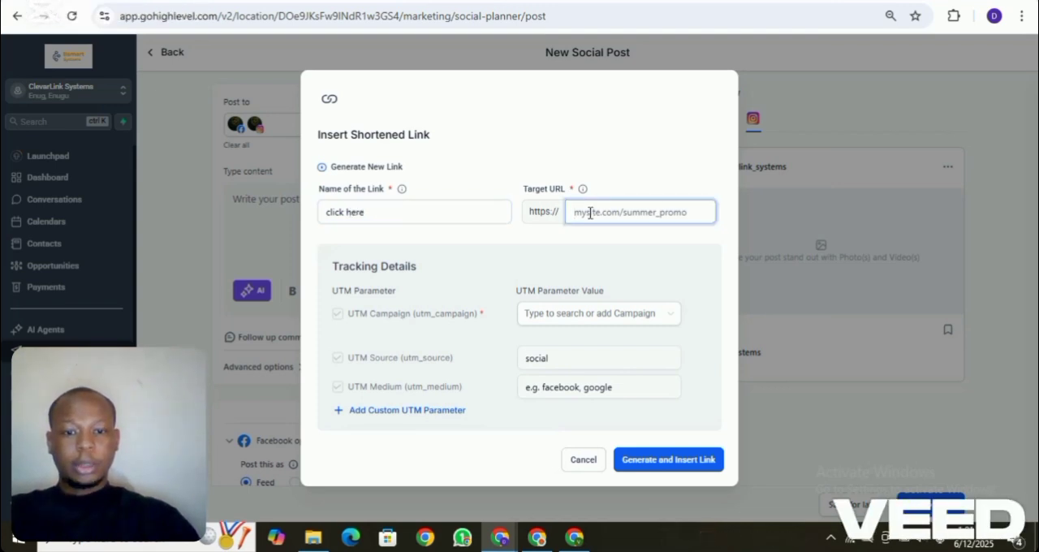
left_click(583, 461)
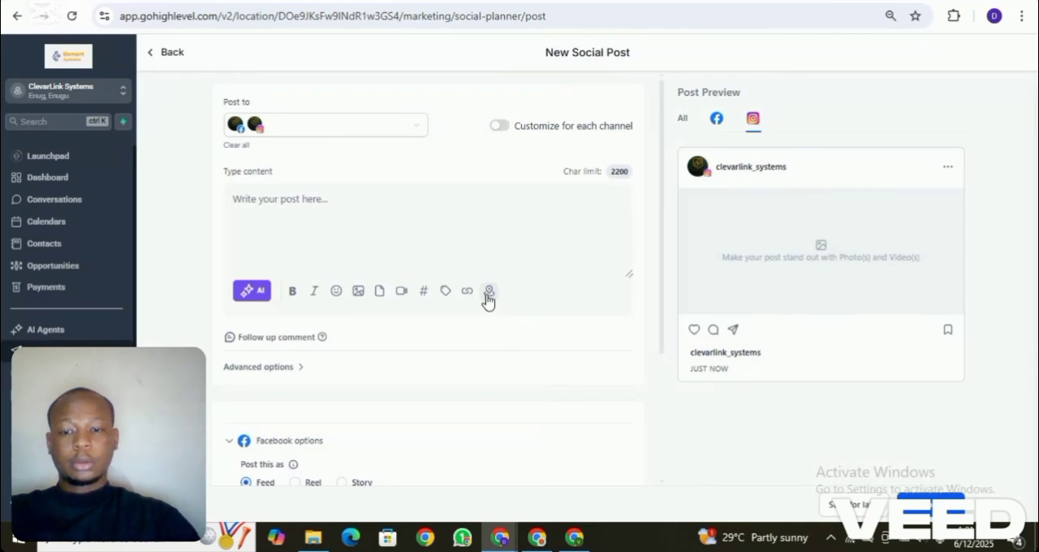
- Look at the location tagging form for the Facebook and Instagram accounts and cancel it
left_click(489, 293)
left_click(445, 280)
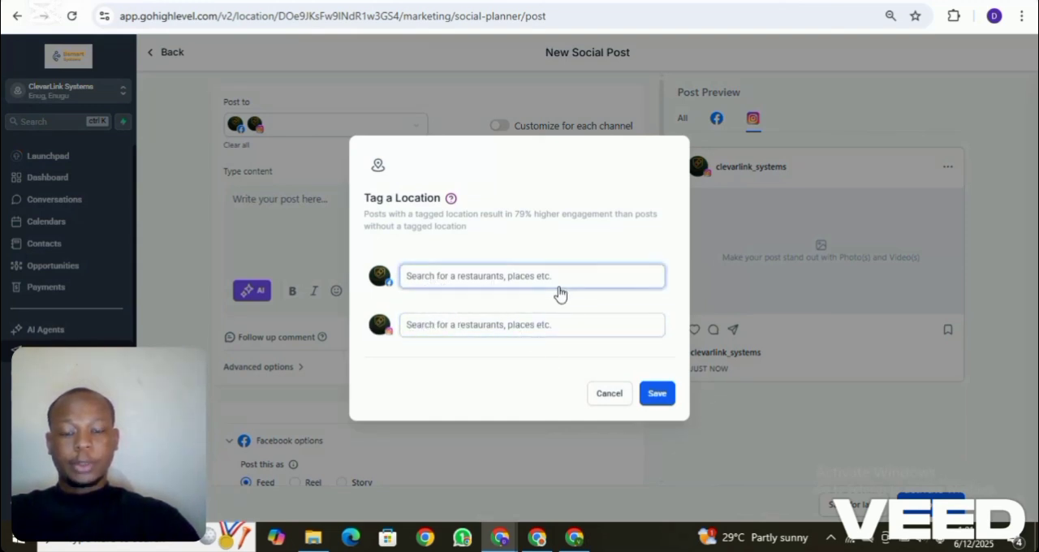
left_click(608, 394)
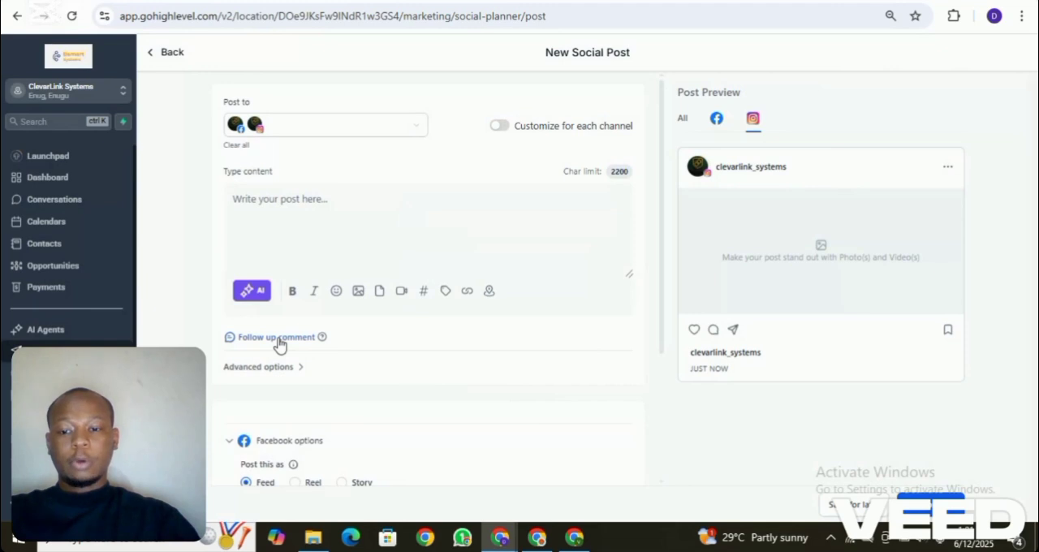
- Look at the follow-up comment field and the advanced category options, including the new category form, without adding anything
left_click(278, 341)
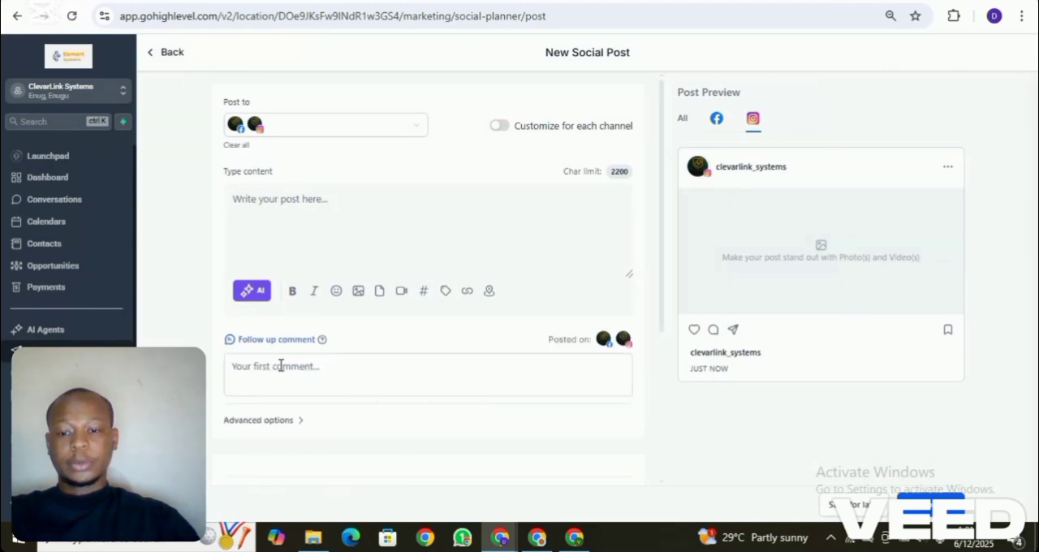
left_click(284, 421)
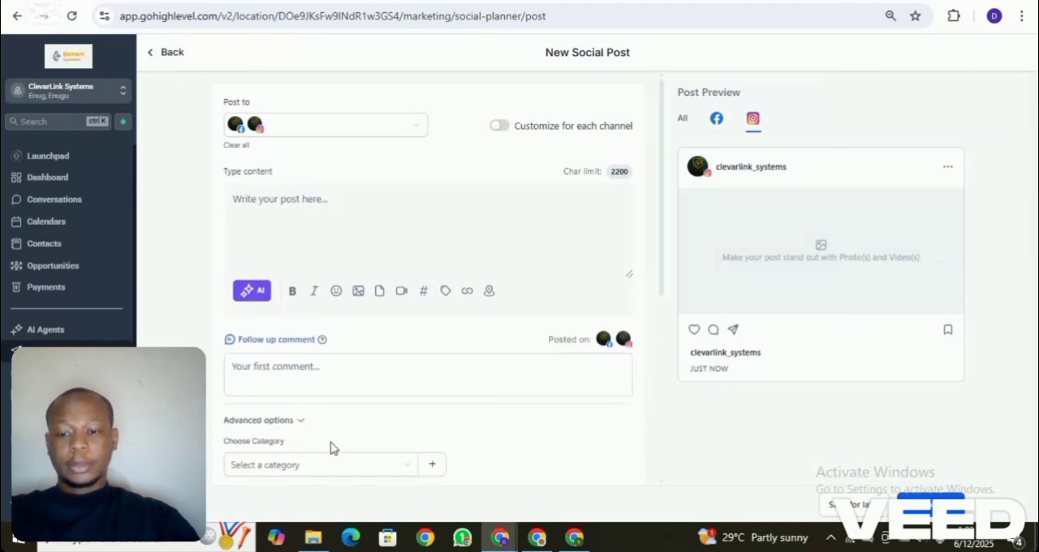
left_click(362, 468)
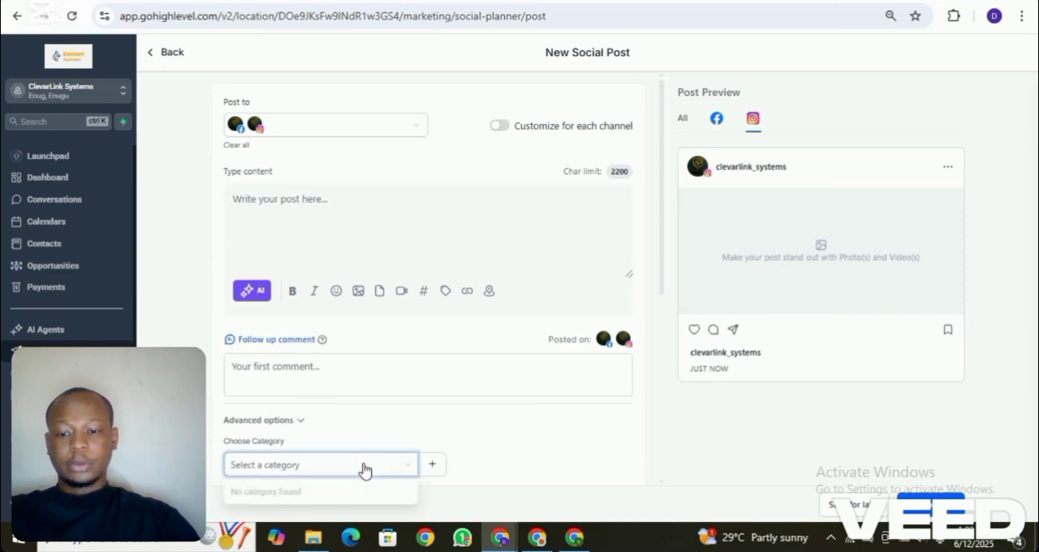
left_click(435, 464)
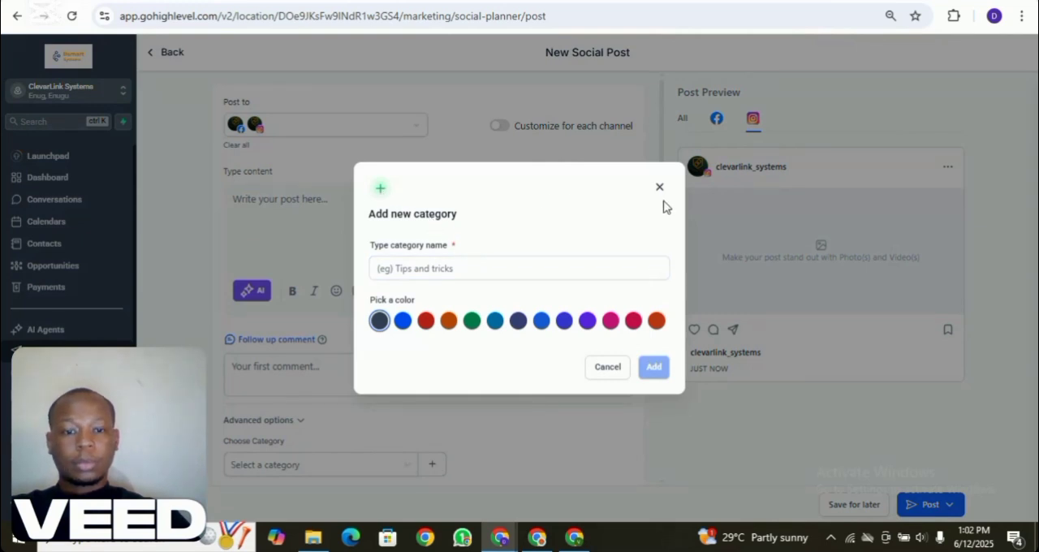
left_click(660, 189)
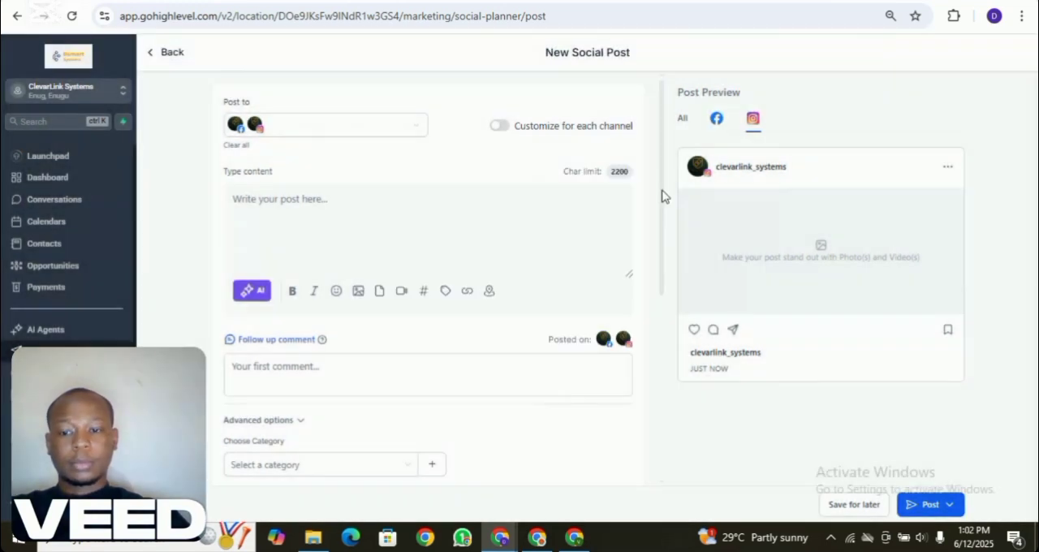
left_click(281, 340)
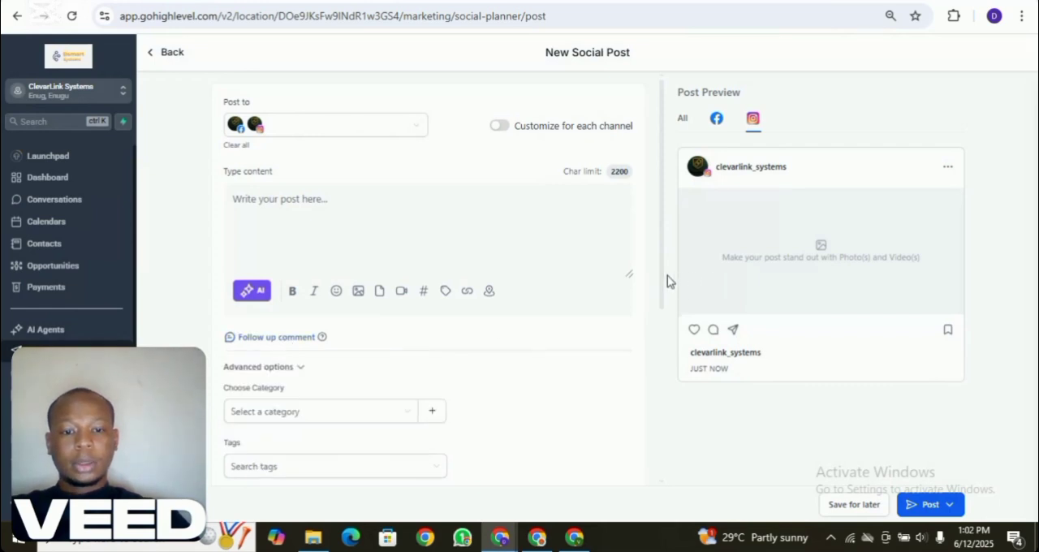
- Try the Story and Reel types for the Facebook post and show the preview for all channels
left_click_drag(660, 282, 678, 450)
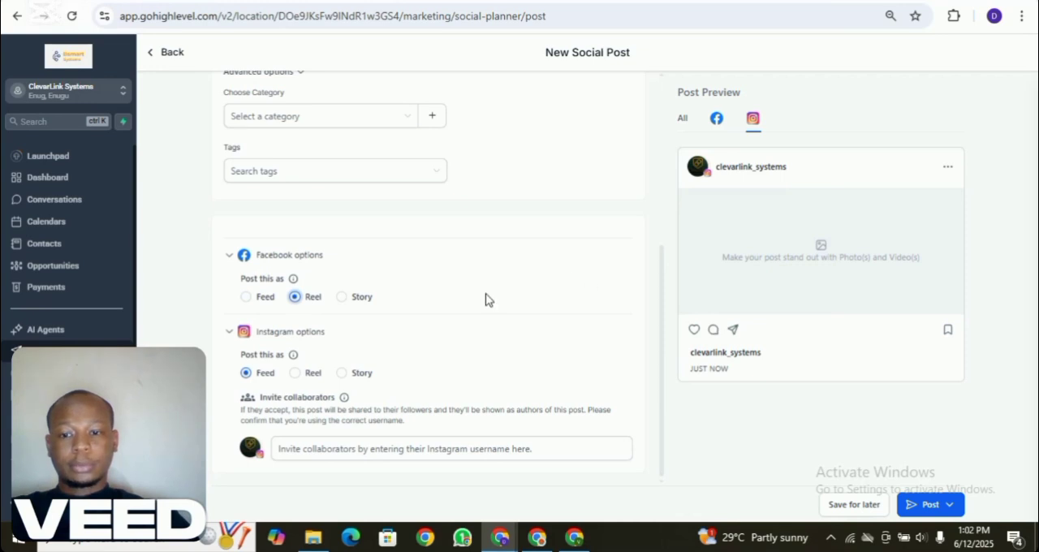
left_click(341, 299)
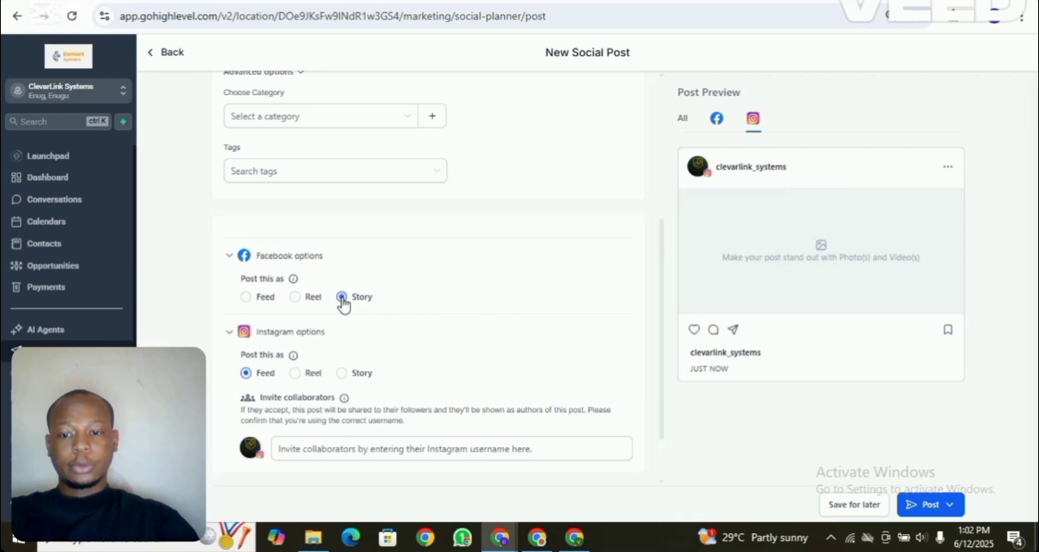
left_click(295, 299)
left_click_drag(662, 292, 647, 116)
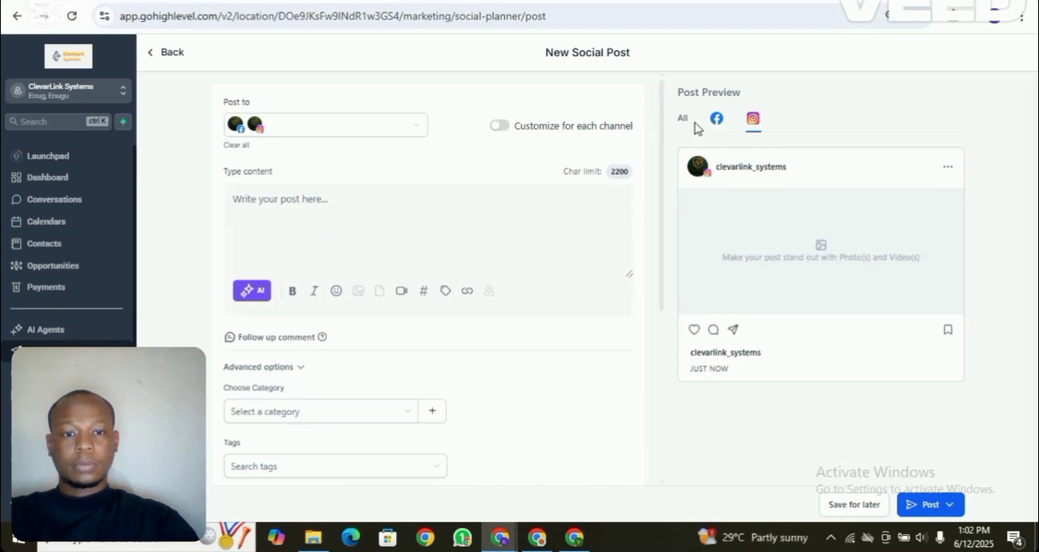
left_click(683, 122)
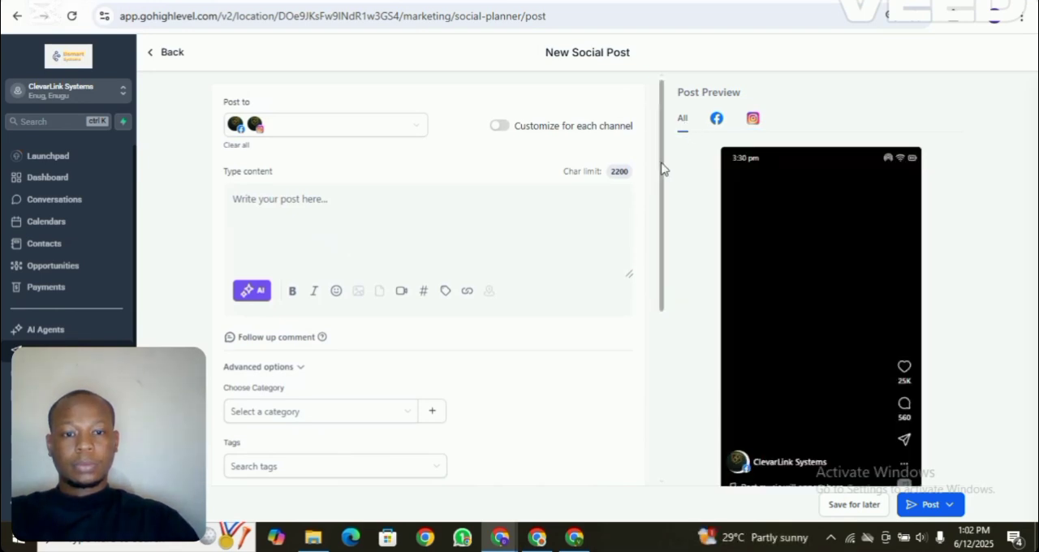
- Compare the Facebook previews by setting the post type to Feed, Reel and Story in turn
left_click_drag(662, 168, 680, 336)
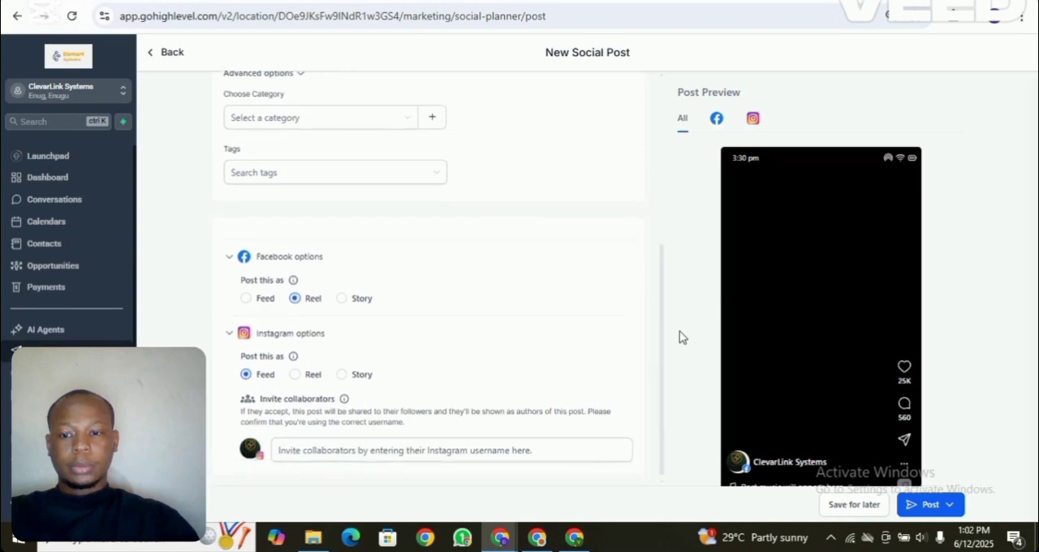
left_click(246, 300)
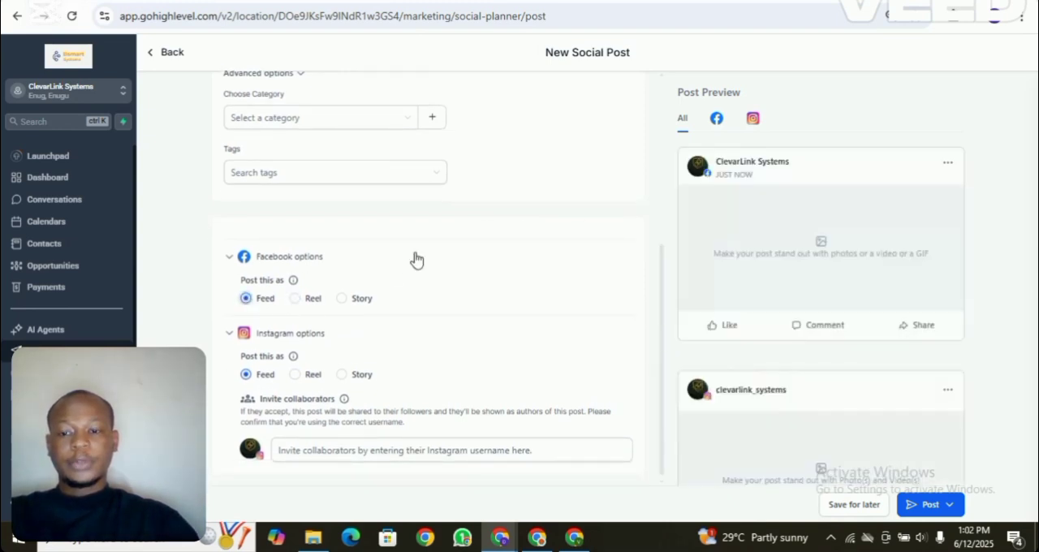
left_click(295, 299)
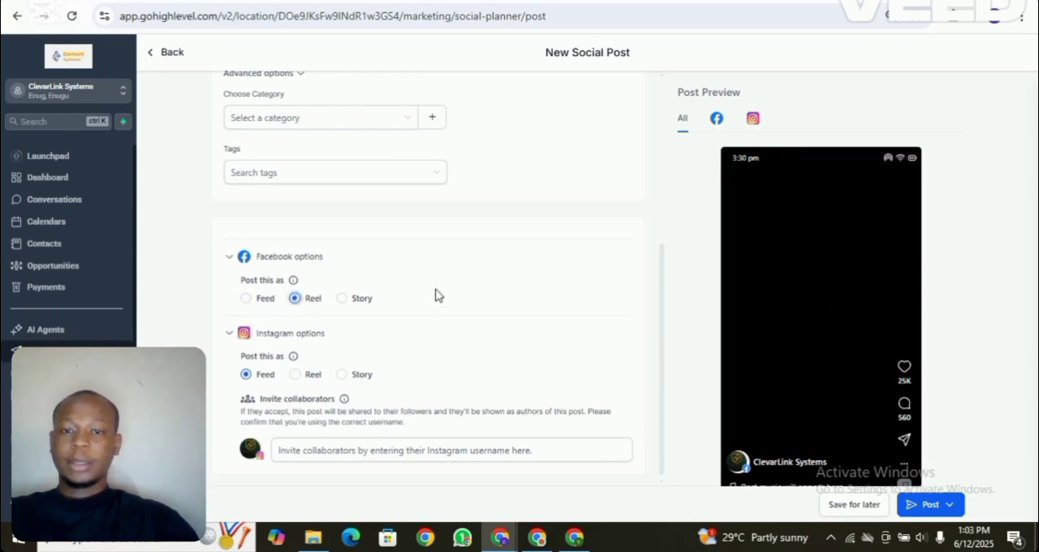
left_click(342, 299)
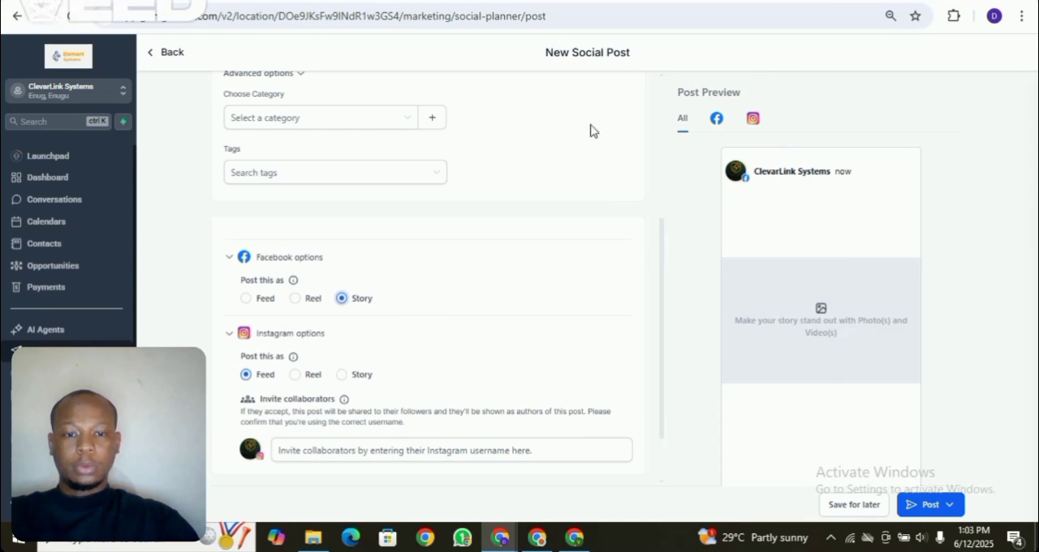
- Try the Reel and Story types for Instagram, and set both the Instagram and Facebook post types to Feed
left_click_drag(662, 299, 657, 174)
left_click_drag(663, 228, 659, 319)
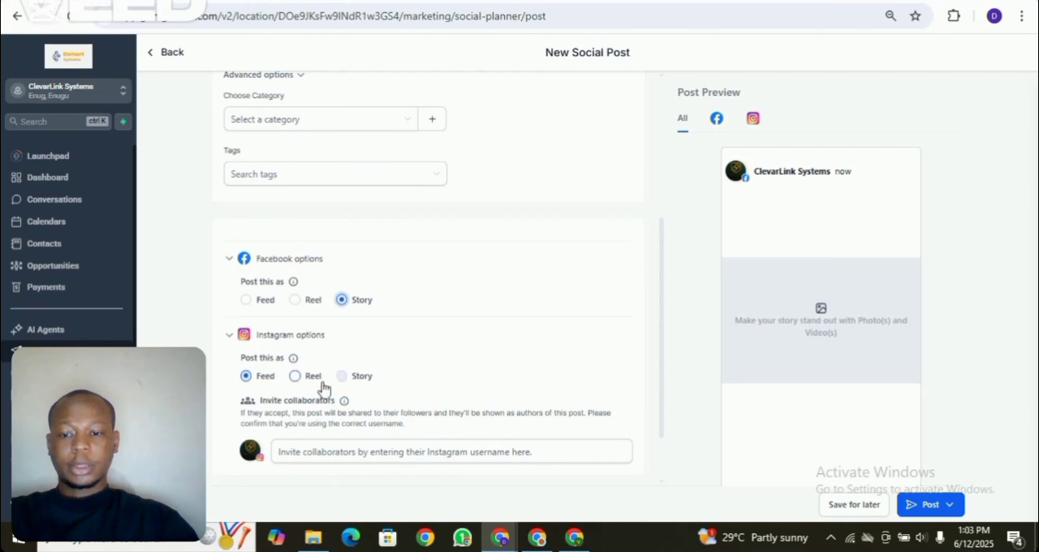
left_click(298, 378)
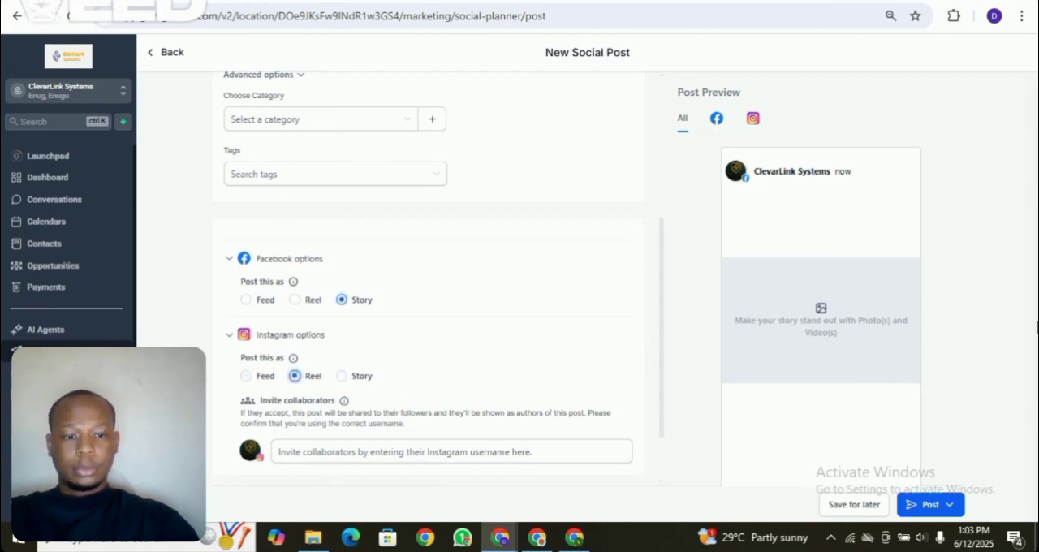
left_click(342, 376)
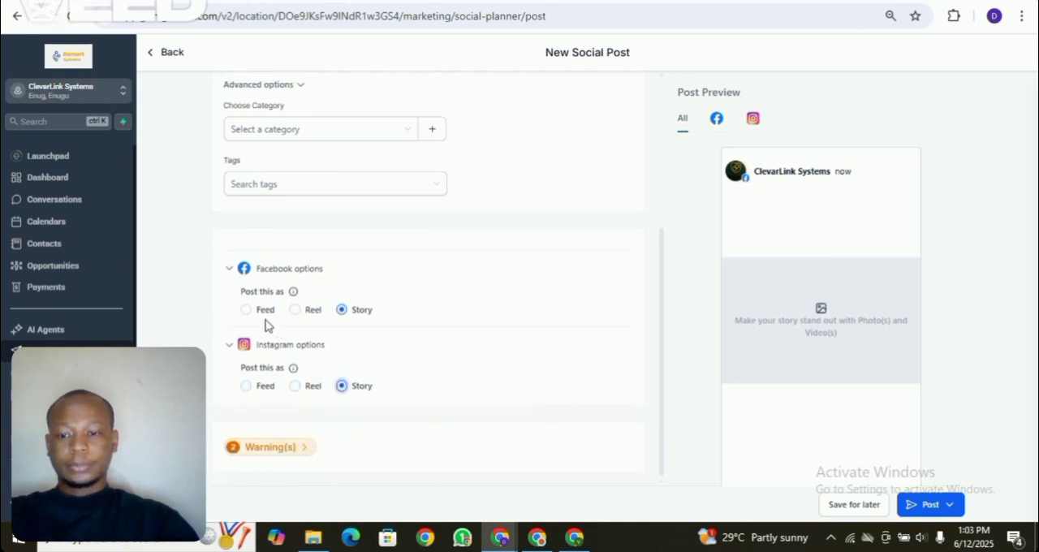
left_click(246, 386)
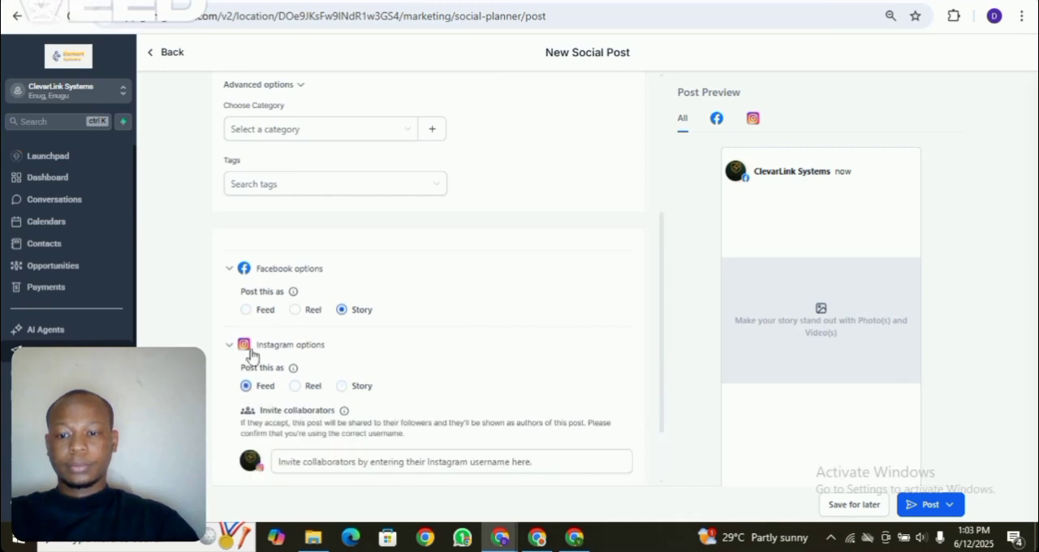
left_click(246, 309)
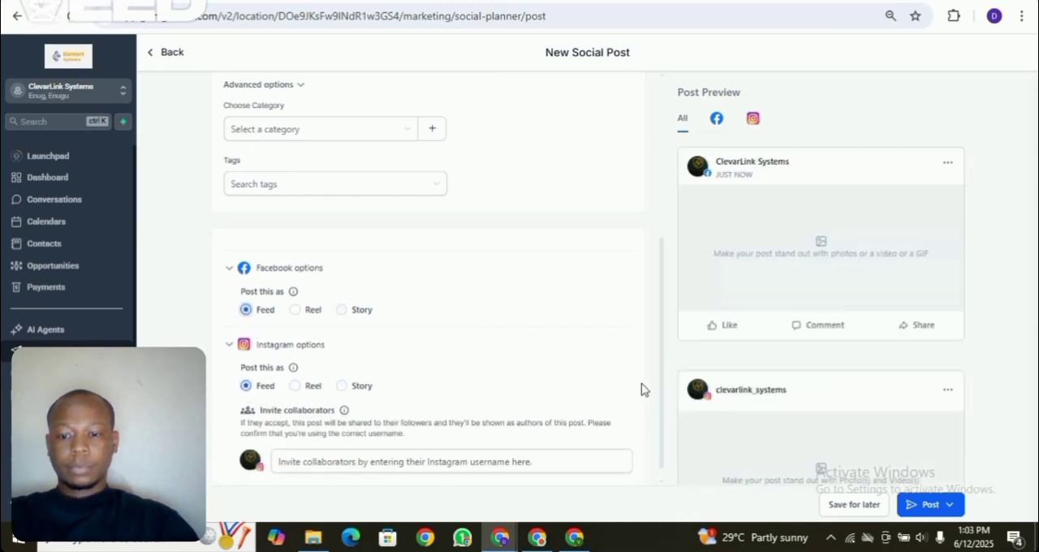
- Look at the field for inviting Instagram collaborators without entering a username
left_click_drag(660, 375, 660, 414)
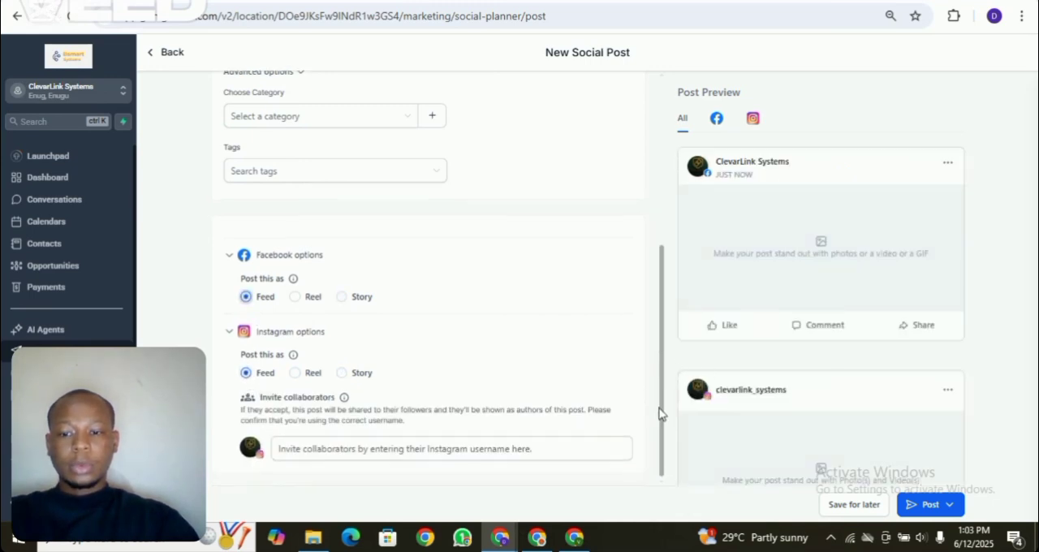
left_click(542, 457)
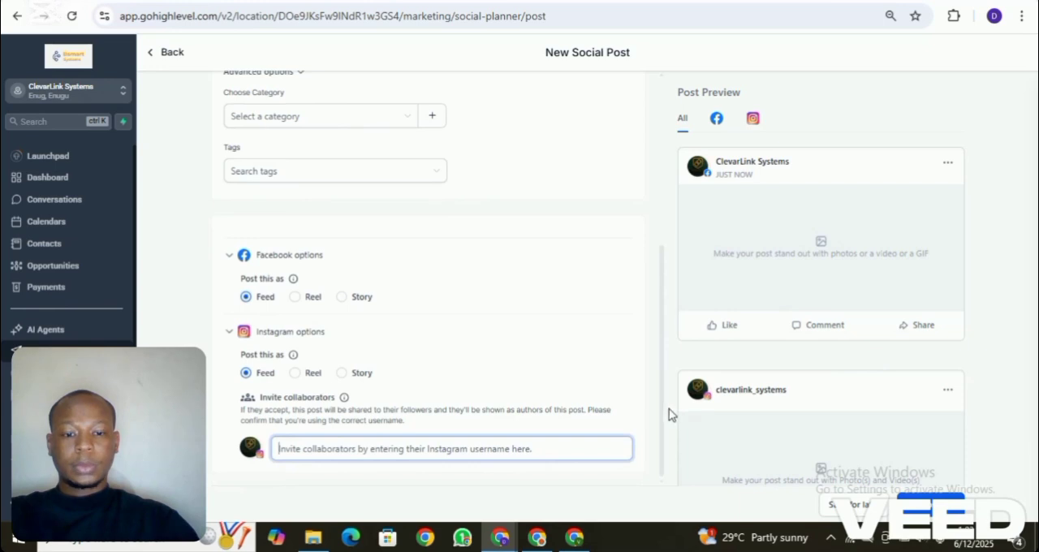
left_click_drag(663, 410, 659, 192)
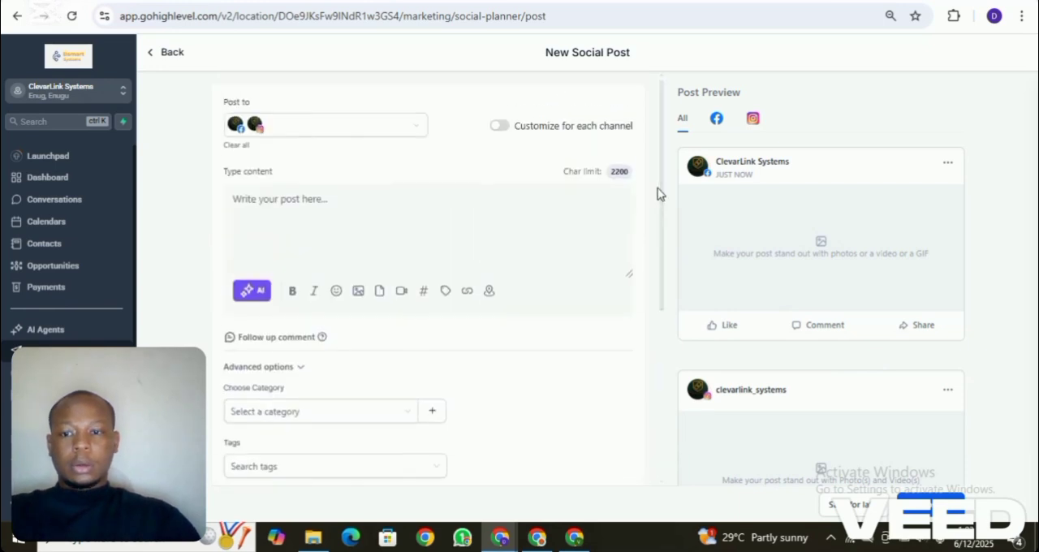
- Paste the prepared caption about IKEA furniture and business automation with its hashtags as post content, and insert a blank line above it
left_click(309, 225)
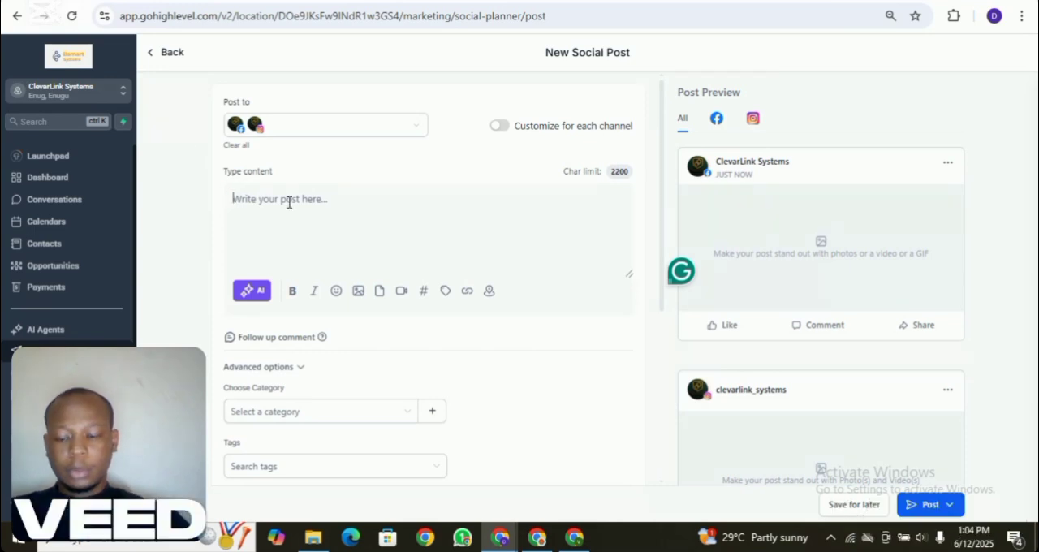
type("Ever feel like you're assembling IKEA furniture without instructions and with half the screws missing? 😂 That's your business today without automation!  At ClevarLink Systems, we're like your snackable IKEA manual—but for systems, funnels, and workflows. 😉 We help agencies and business owners get stuff DONE (no Allen key required). Wanna scale? Let's lock those screws in place together. 😉  Comment below which part of your business feels like missing screws!  #BusinessAutomation #EntrepreneurHumor #WorkflowWoes #AgencyLife #ClevarLinkSystems #TechThatWorks #SystemsSaveLives #ScaleSmart")
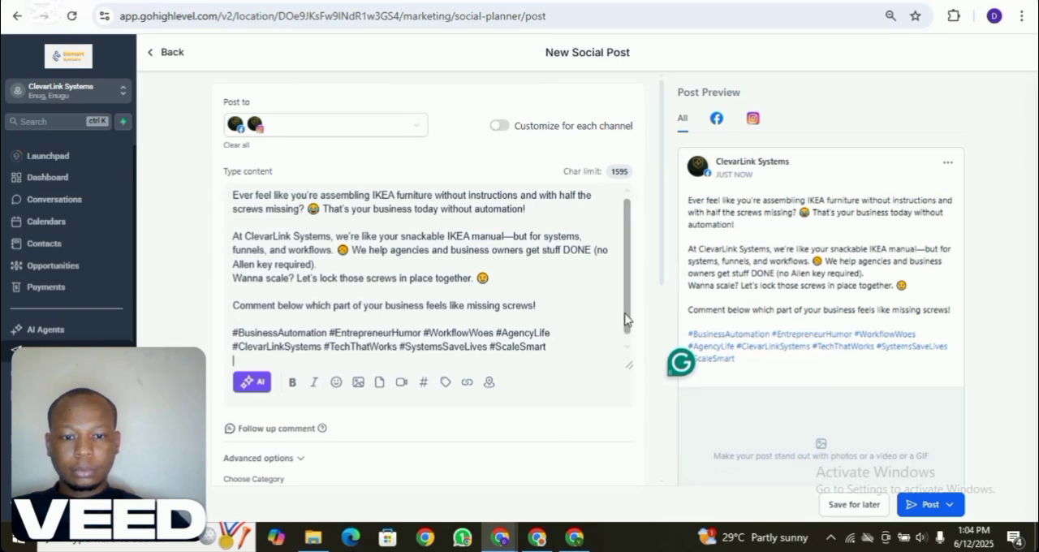
left_click_drag(626, 315, 633, 288)
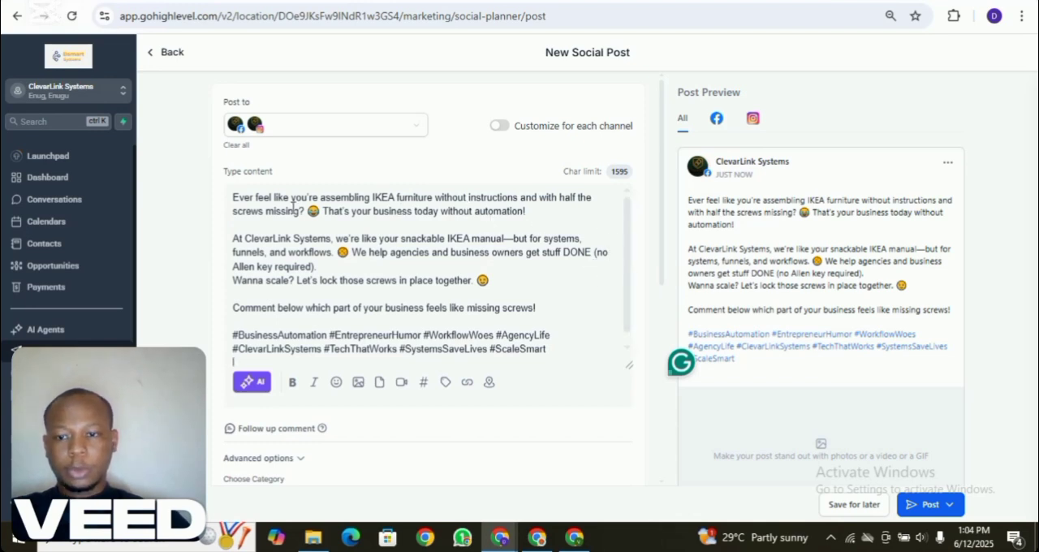
left_click(231, 197)
key("Return")
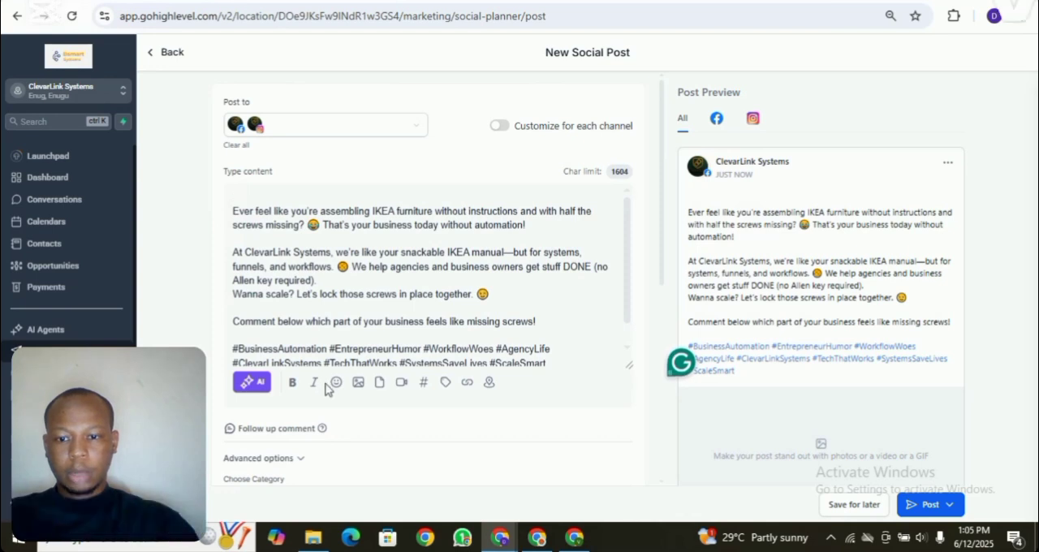
- Attach the "Handyman Home - Fix Or Repa..." image from the media library to the post and review the result
left_click(357, 383)
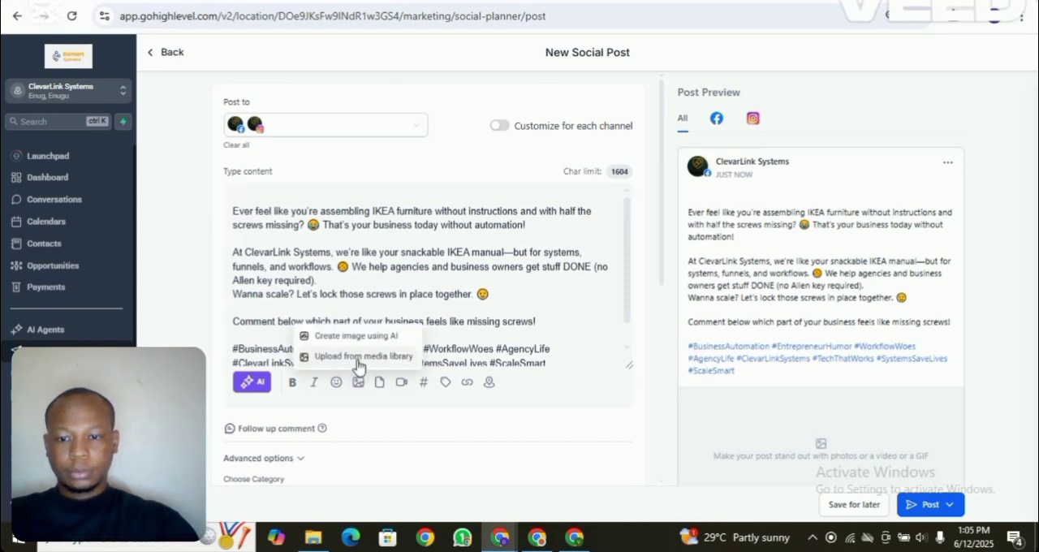
left_click(358, 362)
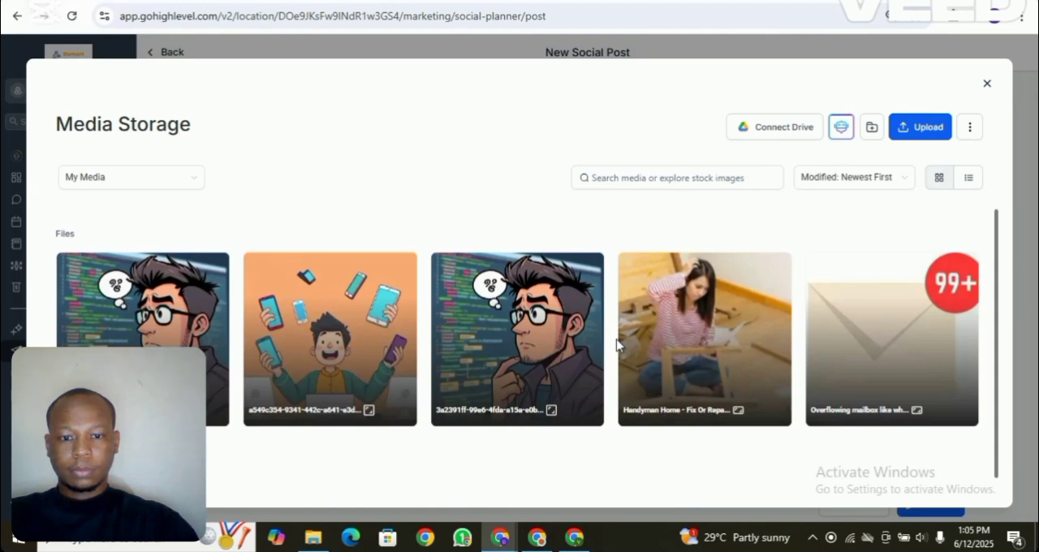
left_click(732, 332)
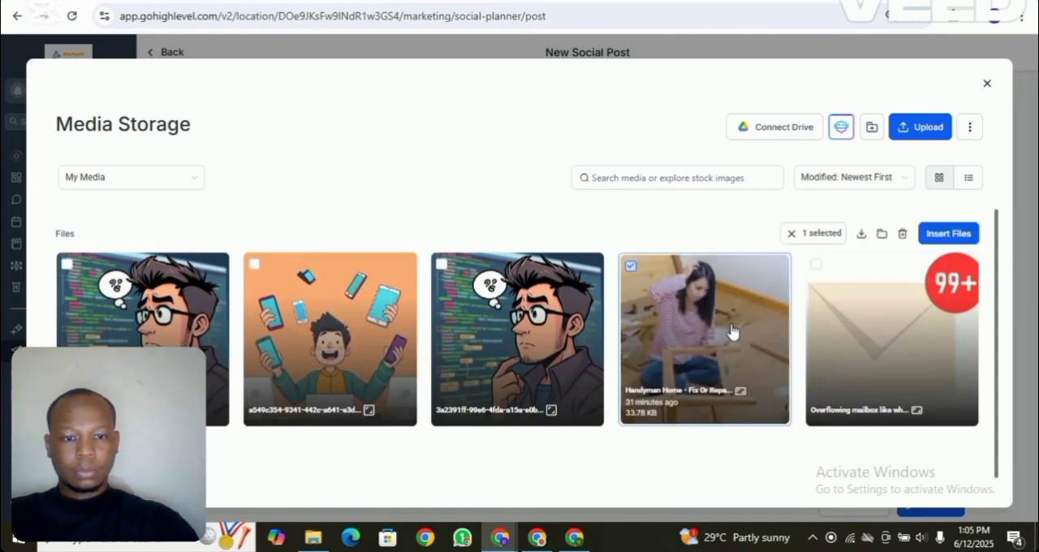
left_click(948, 234)
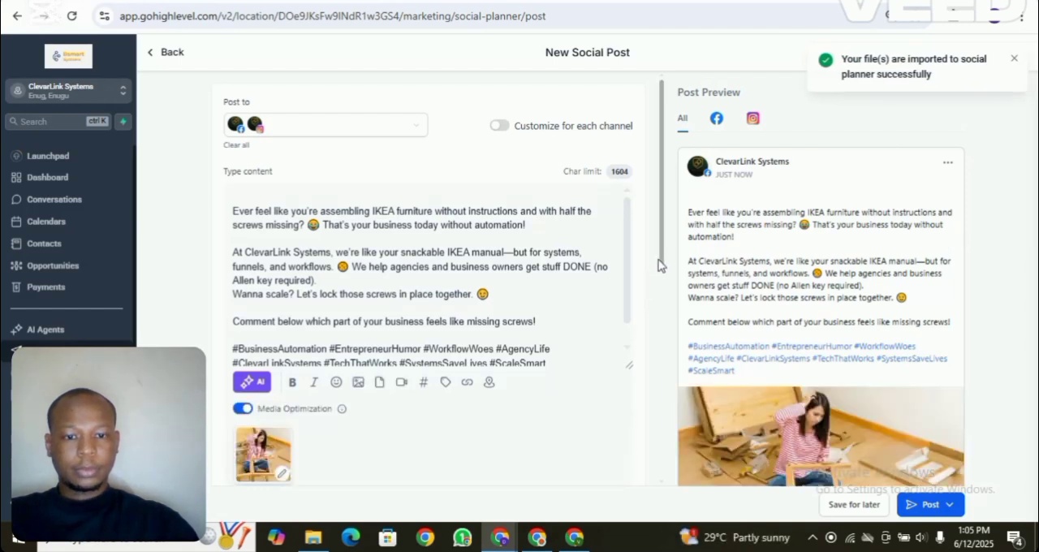
mouse_move(663, 260)
left_mouse_down()
mouse_move(664, 290)
mouse_move(663, 252)
left_mouse_up()
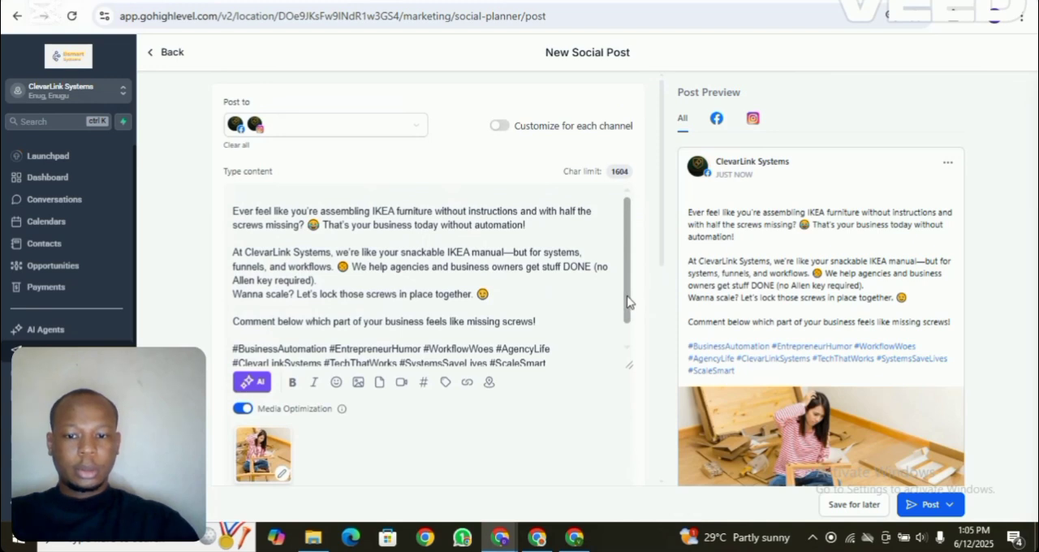
left_click_drag(627, 302, 626, 336)
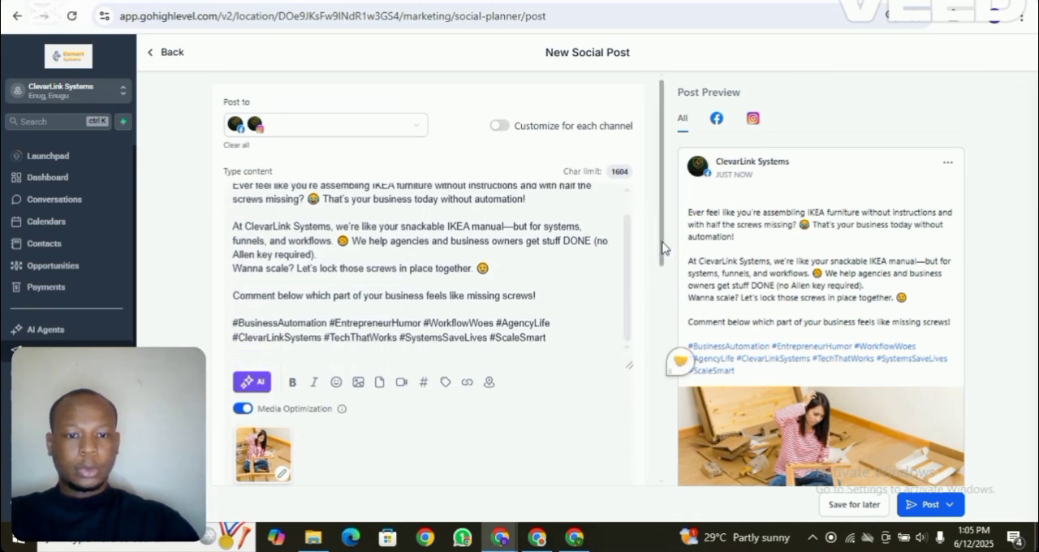
scroll(662, 248, "down", 2)
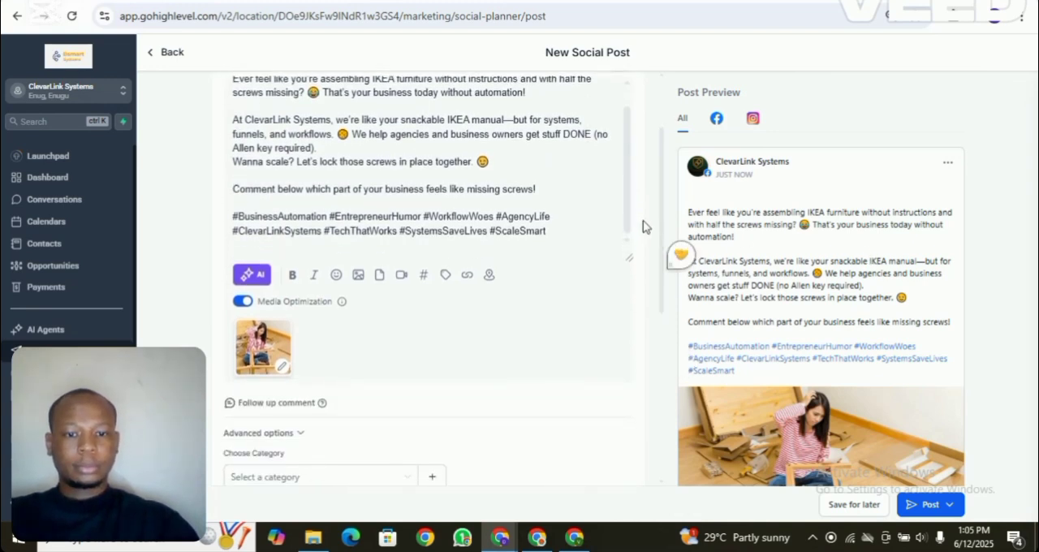
- Review the post's caption, image and options, and check how it looks in the Instagram preview
scroll(661, 219, "down", 4)
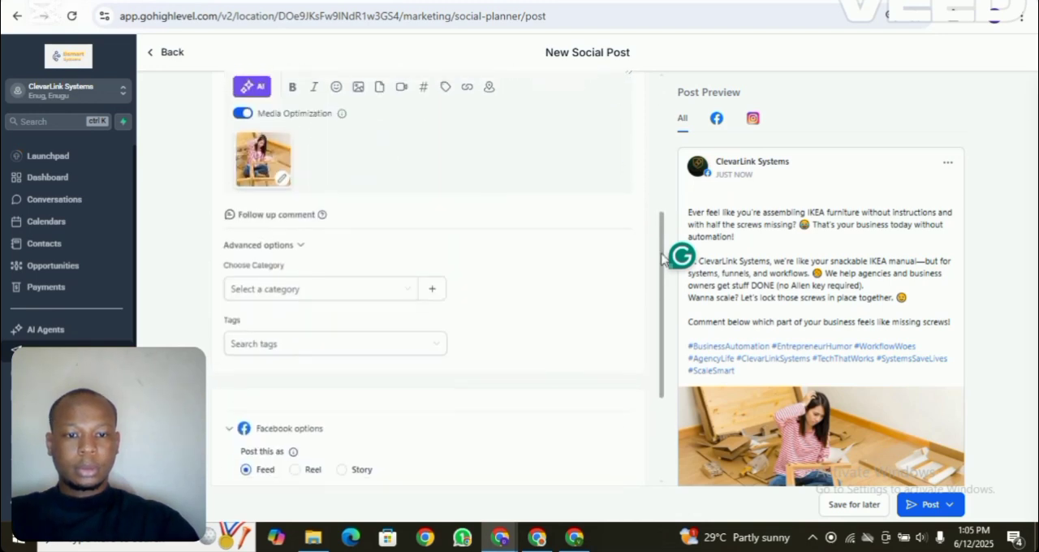
scroll(662, 199, "up", 5)
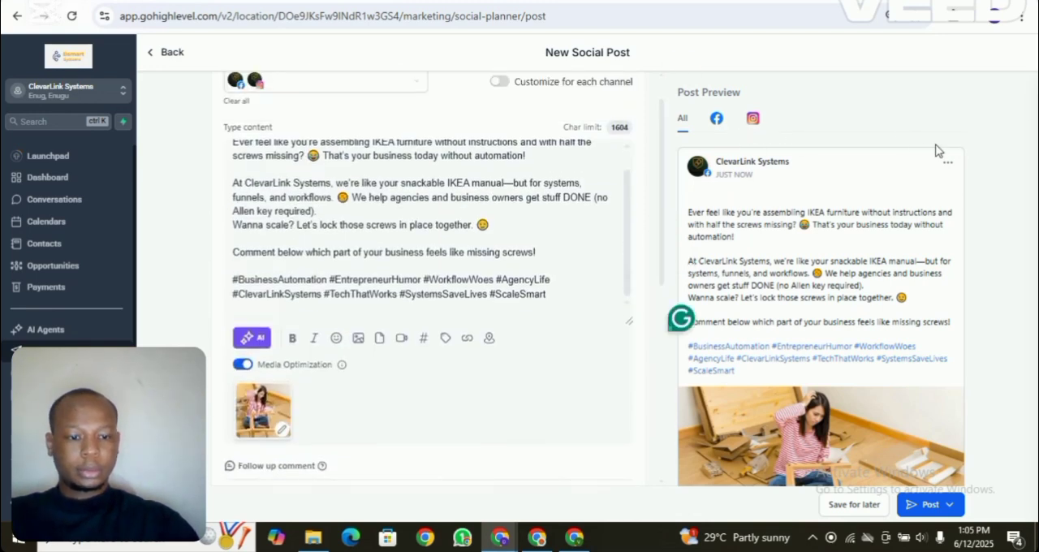
left_click(754, 121)
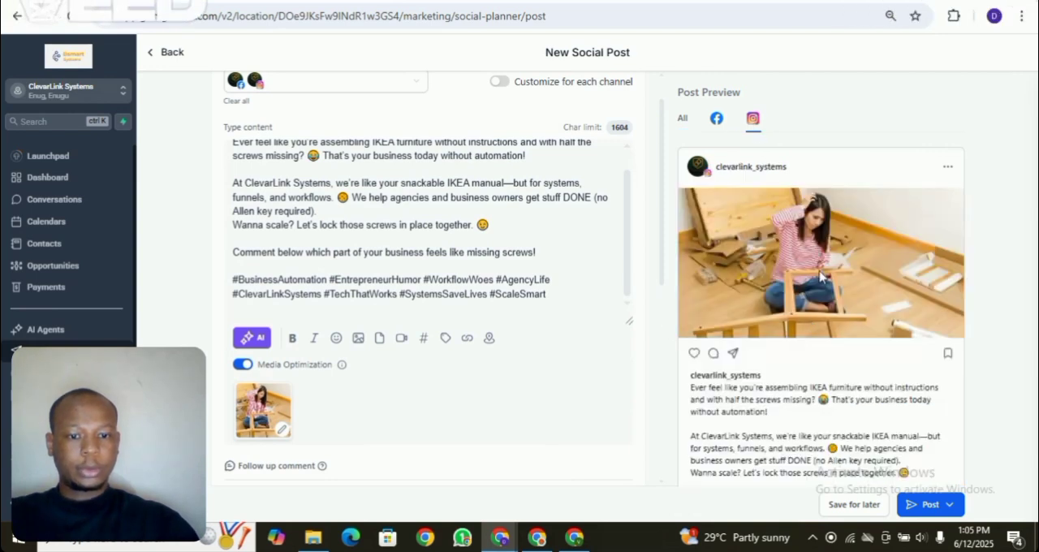
scroll(661, 162, "up", 1)
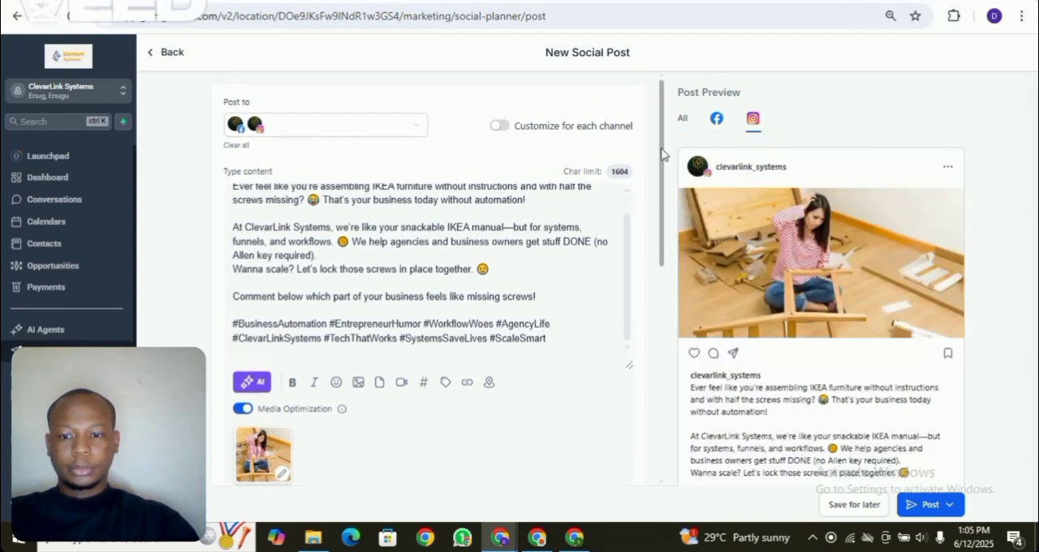
scroll(623, 220, "up", 1)
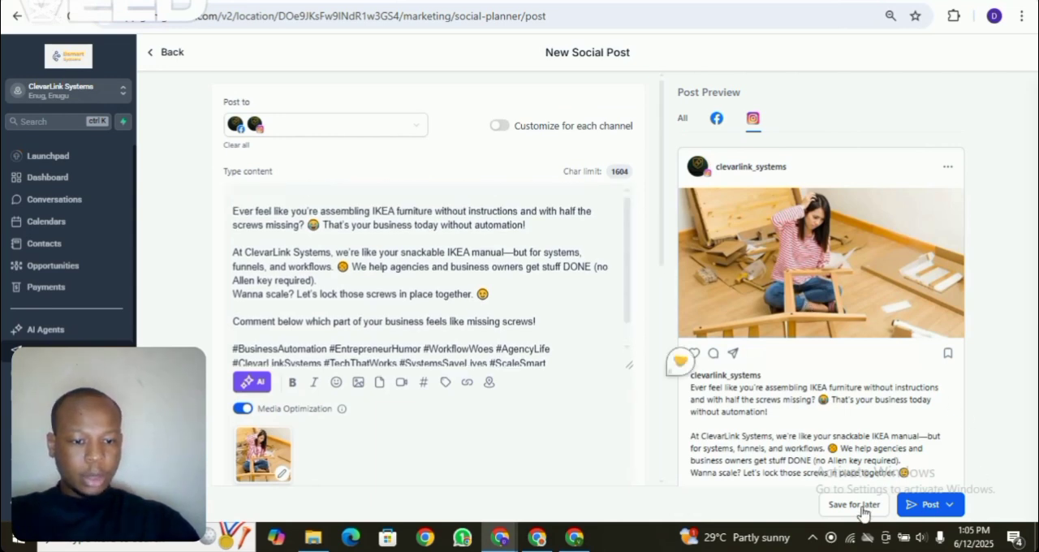
- Schedule the Facebook and Instagram post for June 13, 2025 at 01:10 AM
left_click(952, 509)
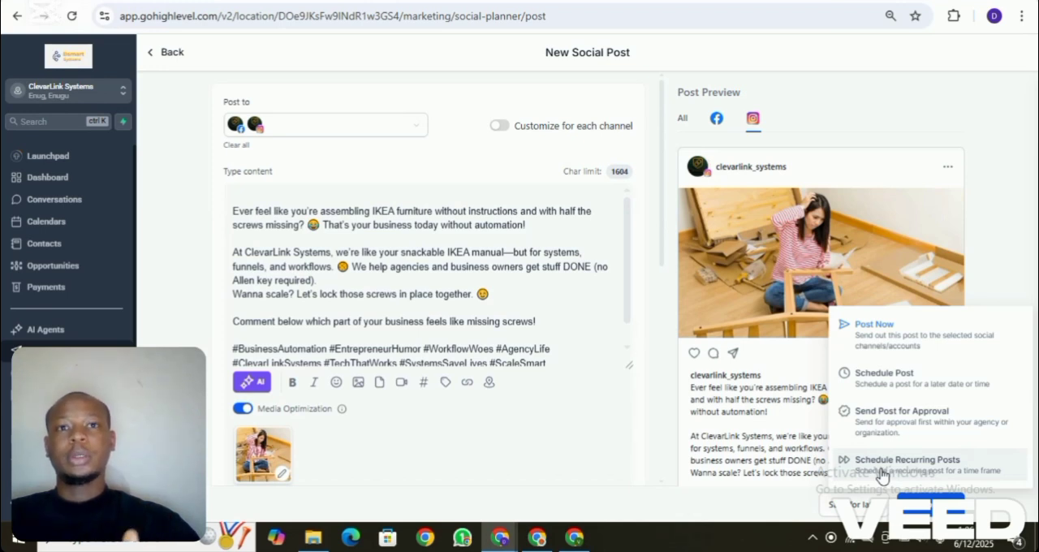
left_click(871, 391)
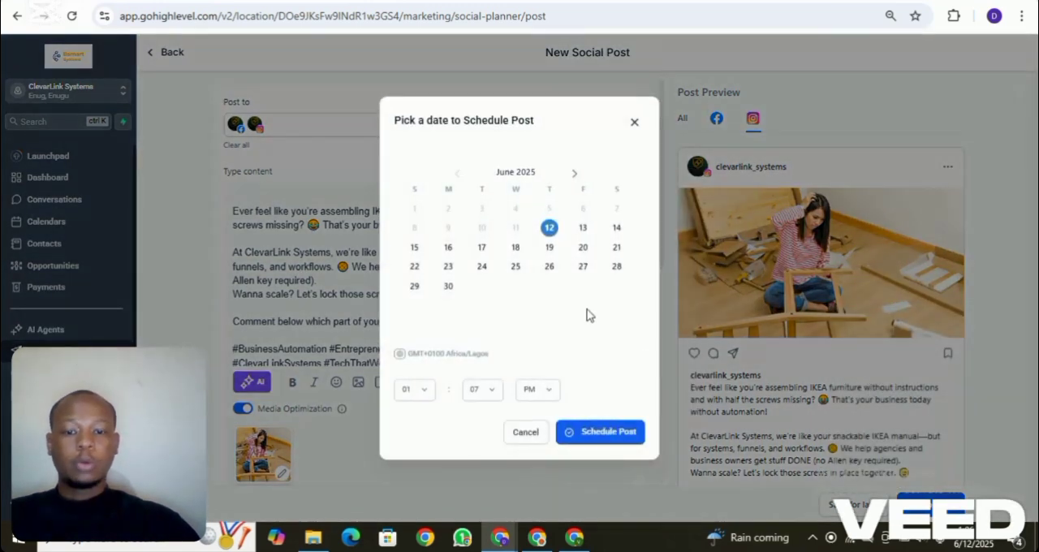
left_click(583, 231)
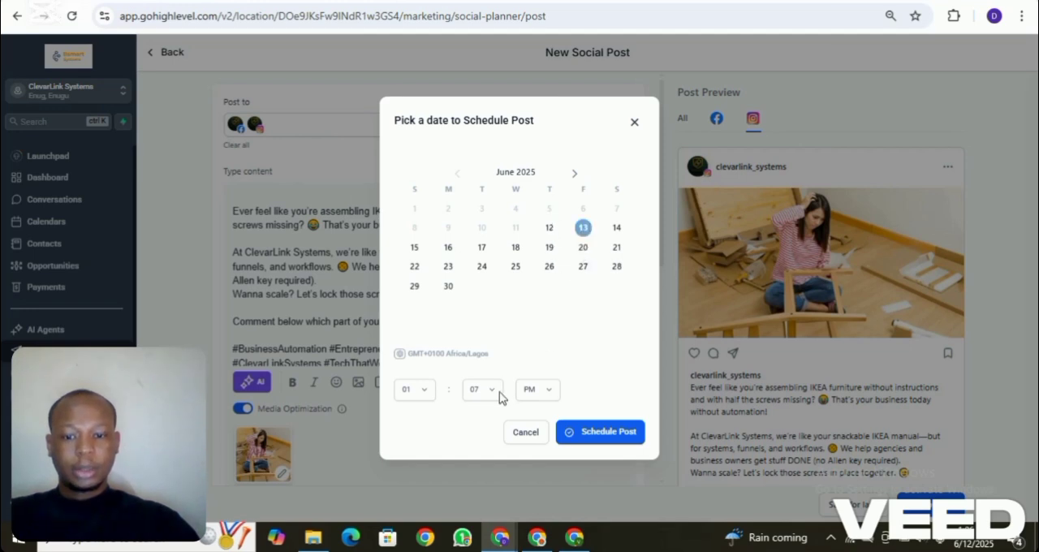
left_click(551, 394)
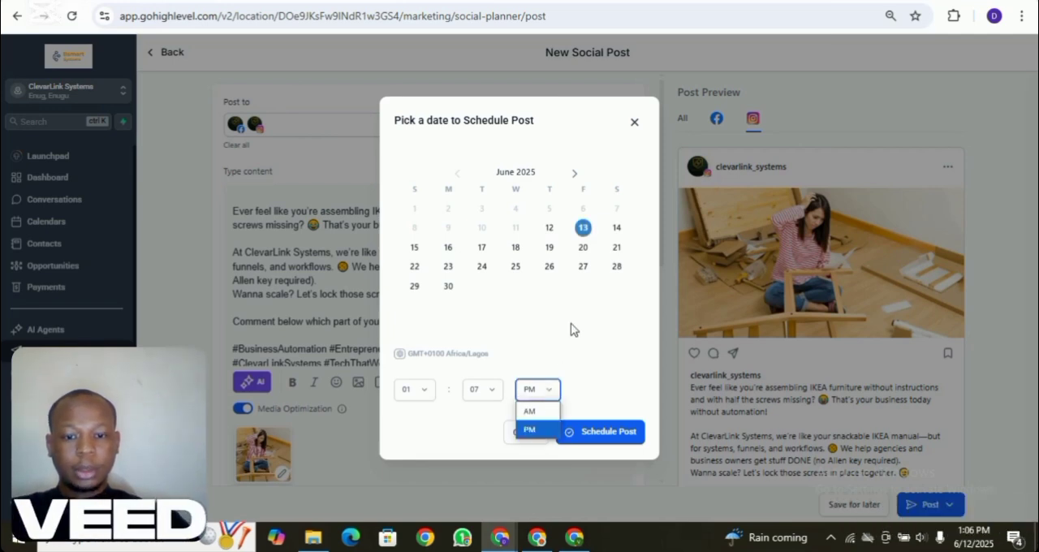
left_click(543, 412)
left_click(490, 395)
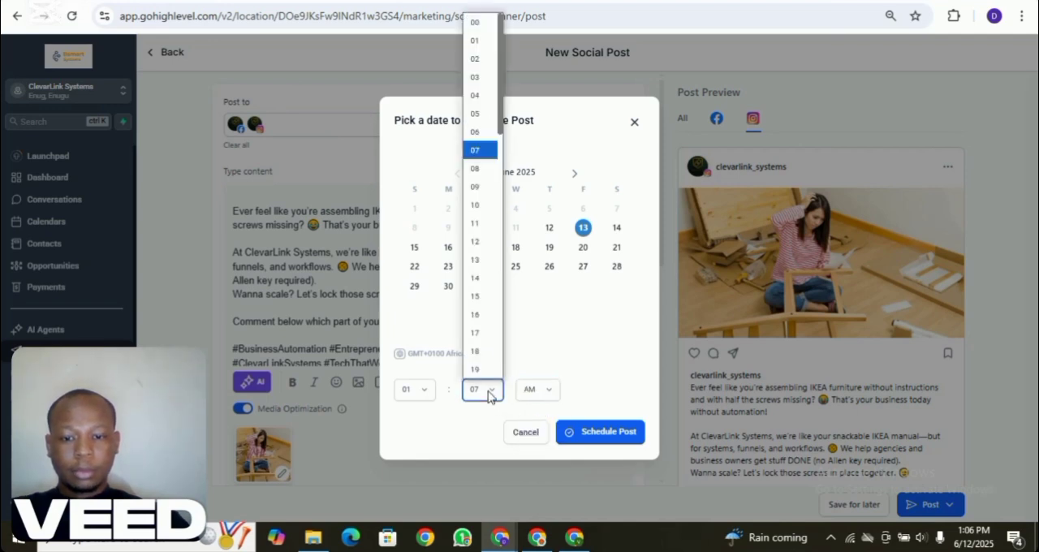
left_click(489, 205)
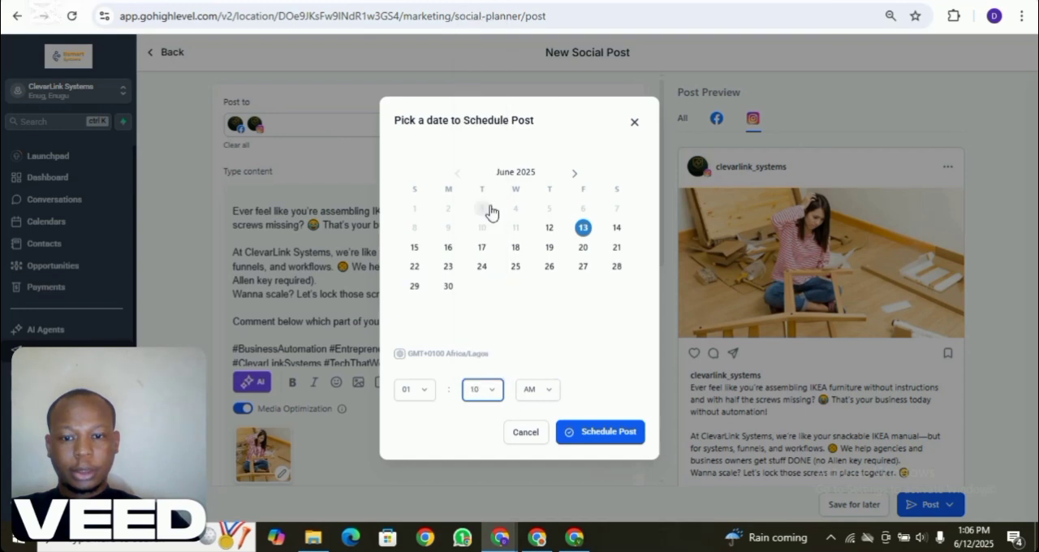
left_click(425, 392)
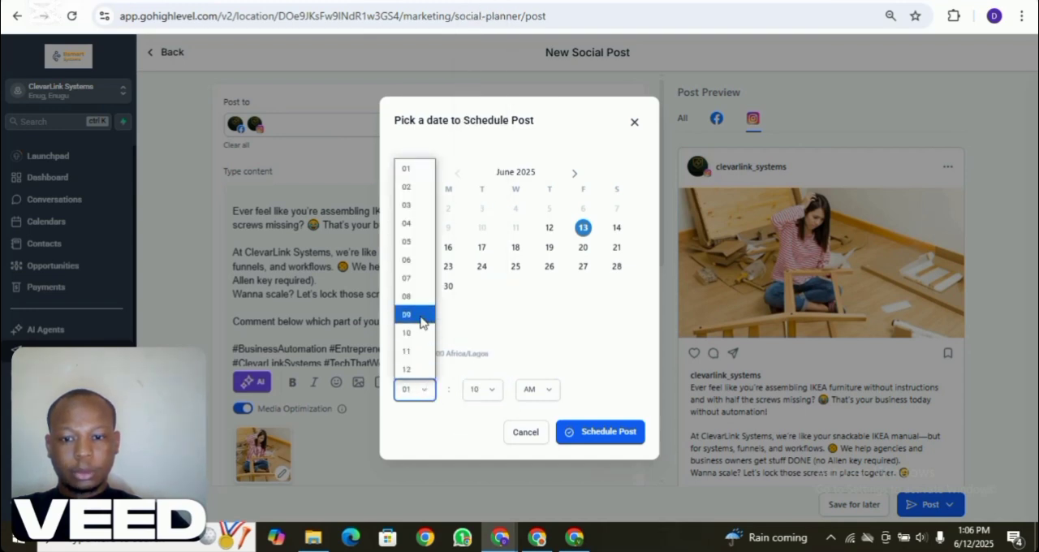
left_click(426, 174)
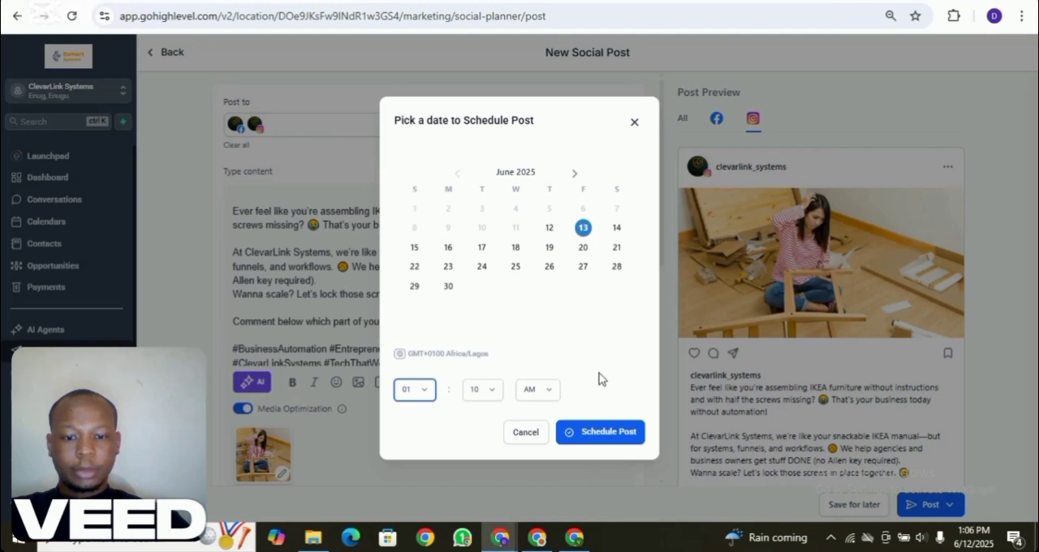
left_click(612, 442)
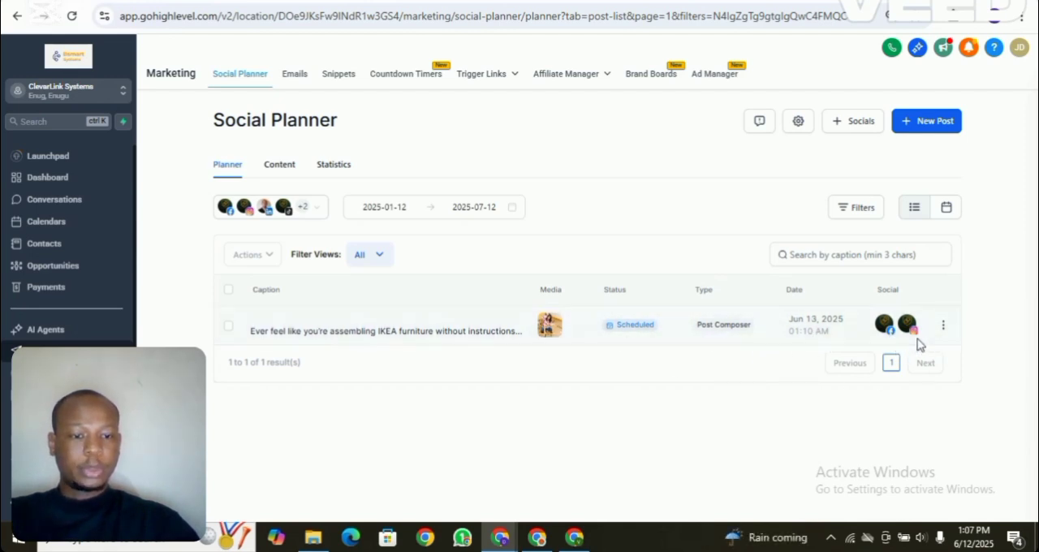
left_click(814, 255)
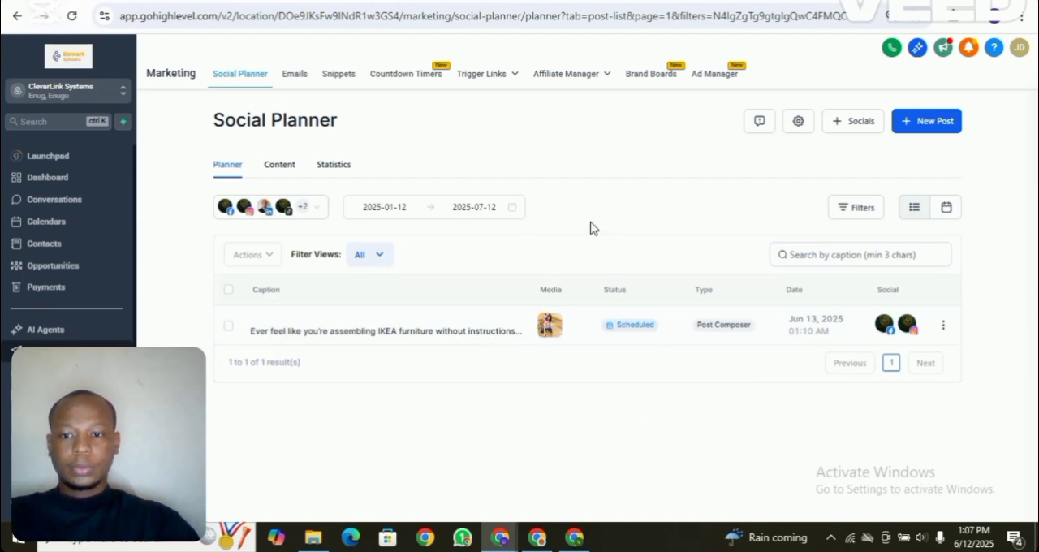
- Create a new post from scratch and select the LinkedIn account as its destination
left_click(922, 134)
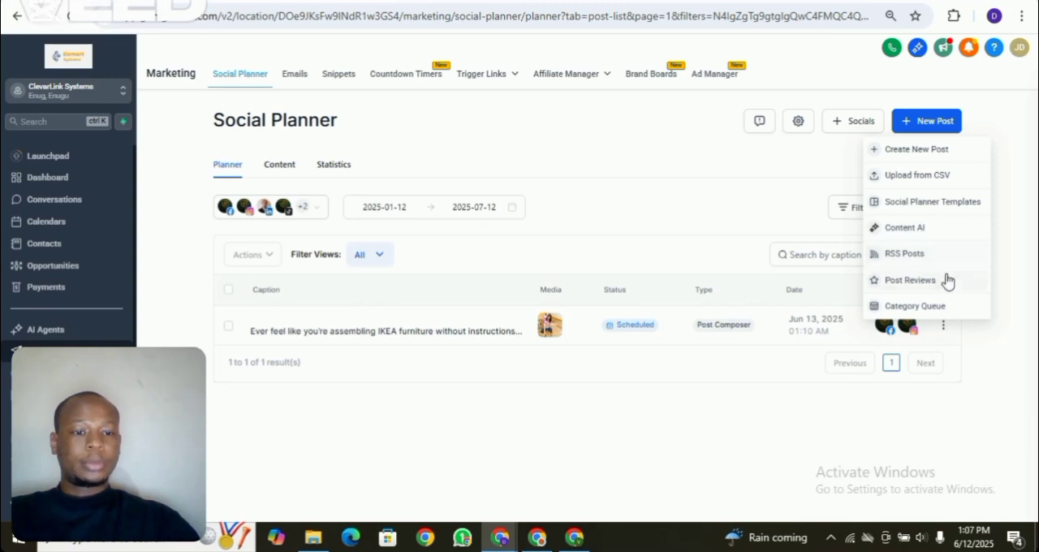
left_click(928, 152)
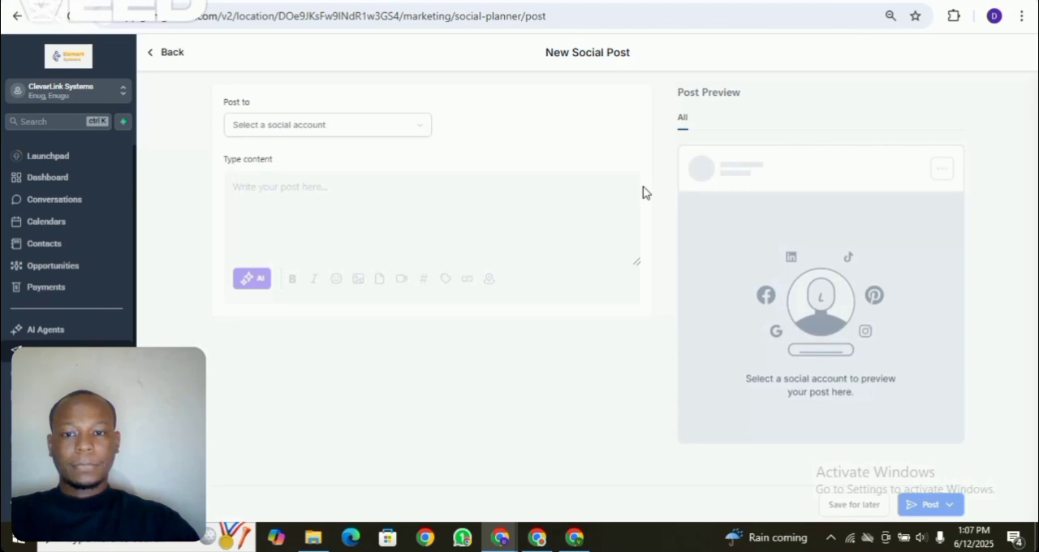
left_click(421, 127)
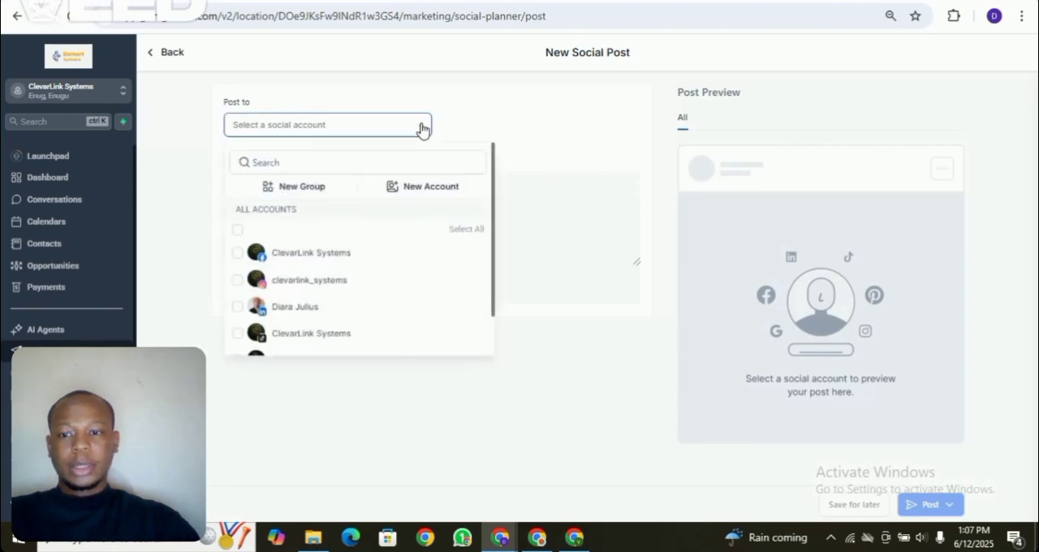
left_click(237, 308)
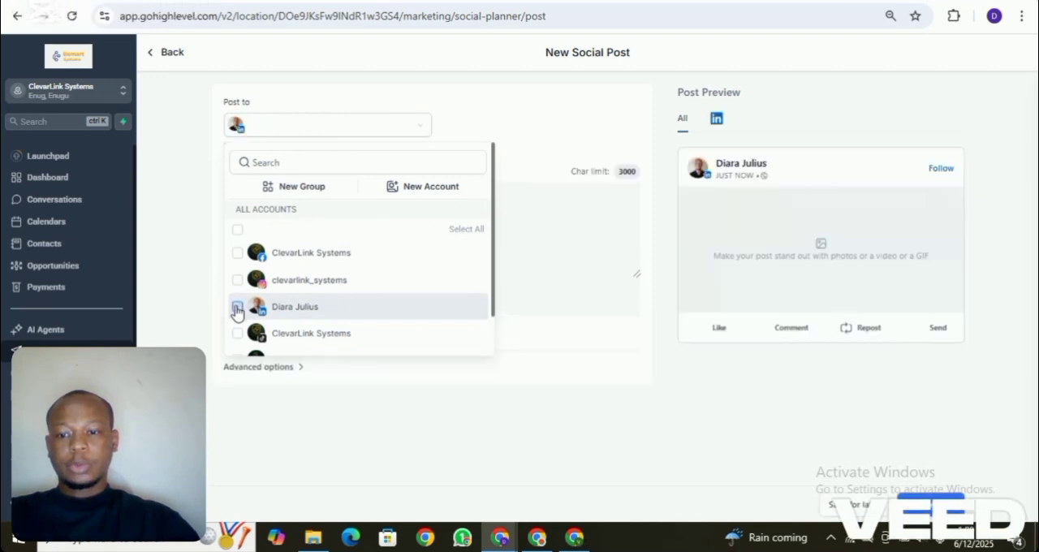
left_click(593, 282)
- Replace the LinkedIn account with the ClevarLink Systems TikTok account as the post's destination
left_click(369, 135)
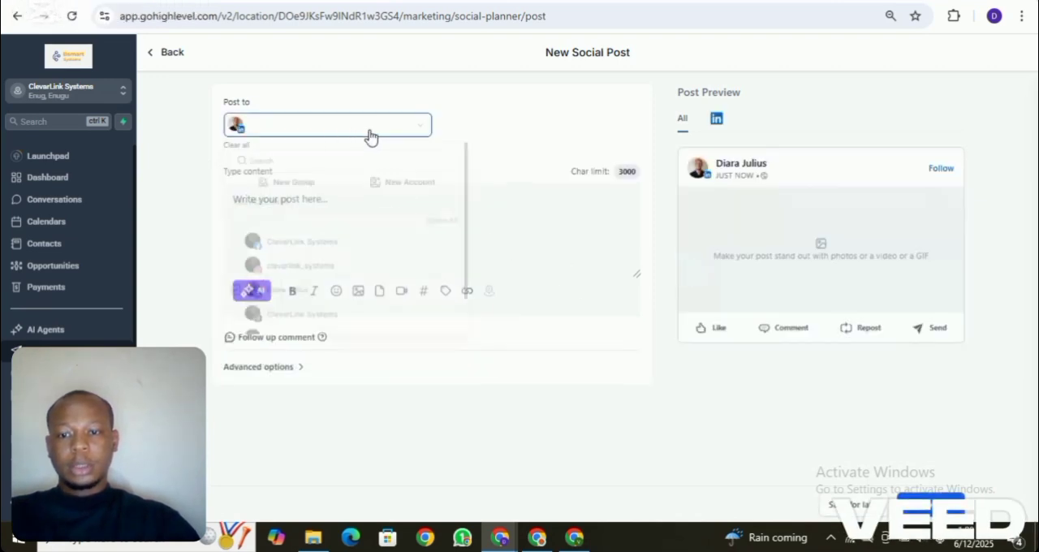
left_click_drag(493, 234, 494, 272)
left_click(237, 260)
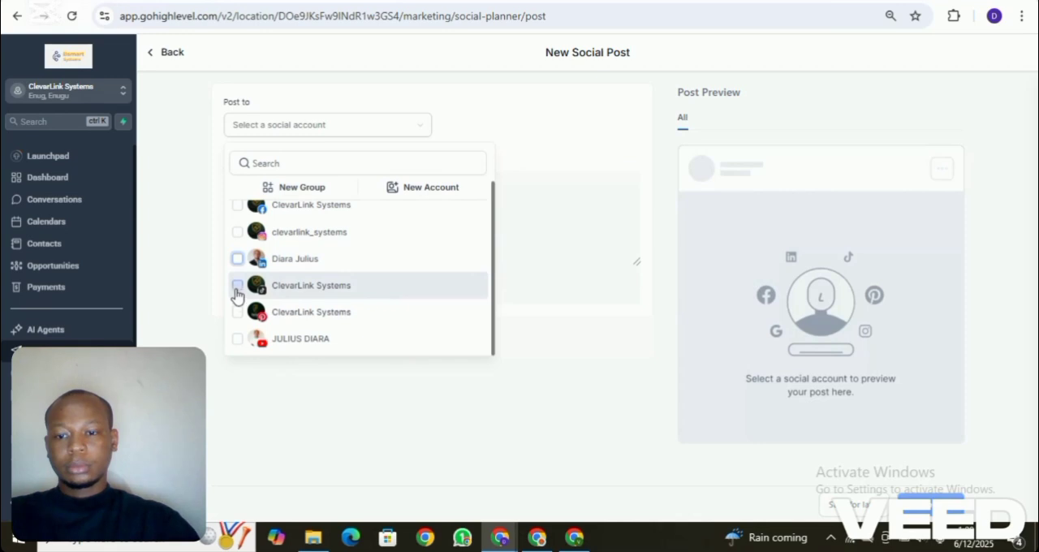
left_click(237, 285)
left_click(535, 269)
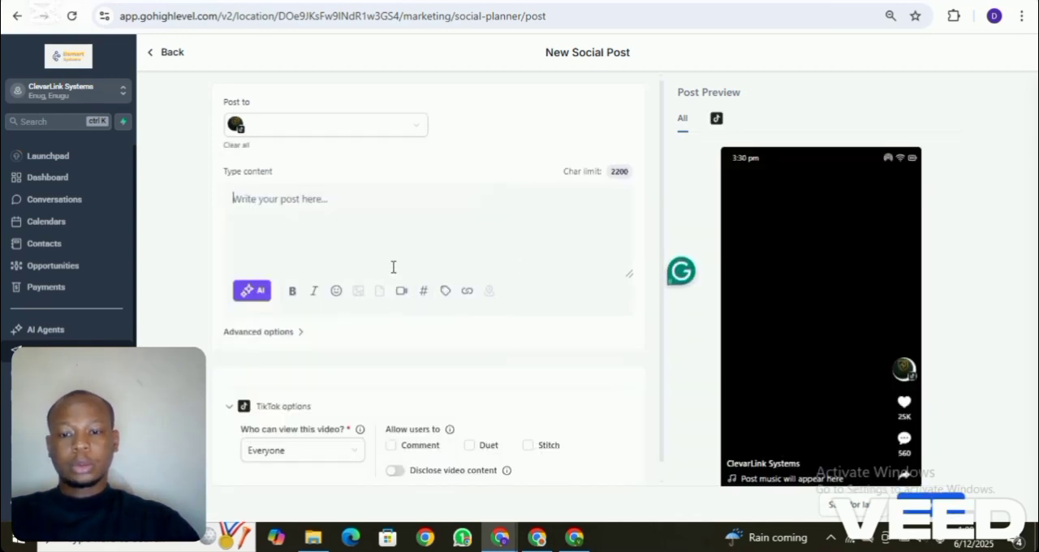
- Look at the TikTok post settings and the audience choices for who can view the video, keeping Everyone
left_click(393, 229)
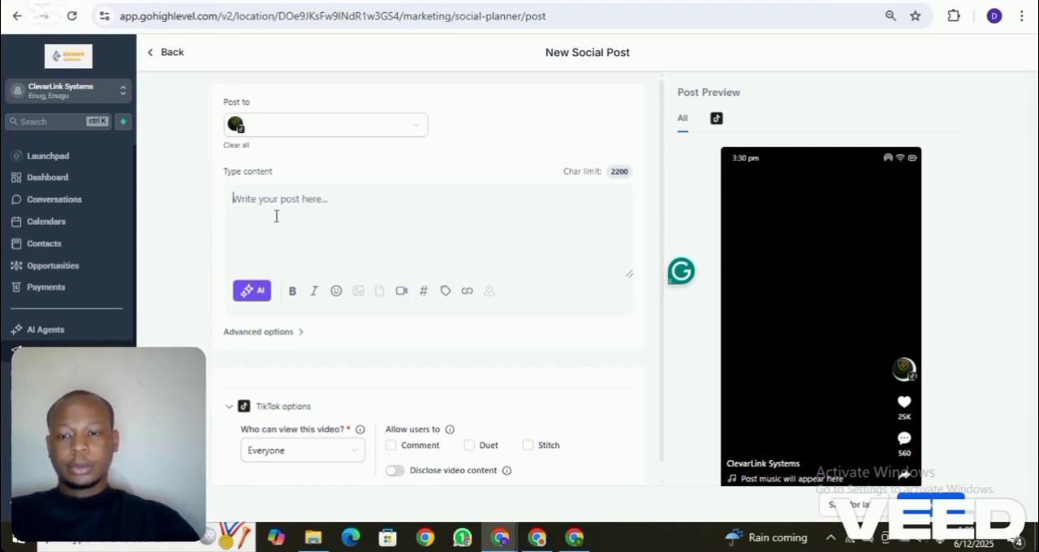
left_click(419, 132)
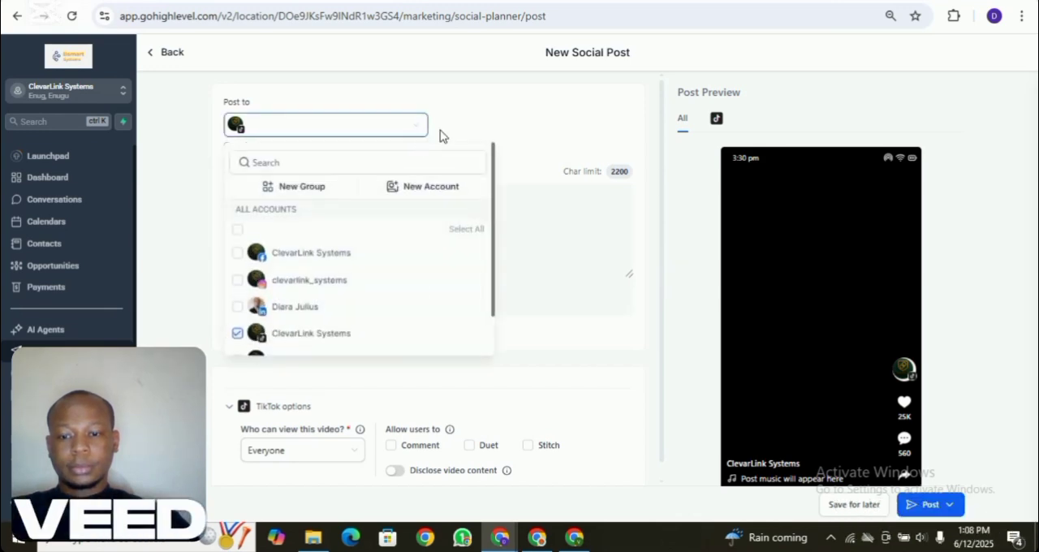
left_click(526, 182)
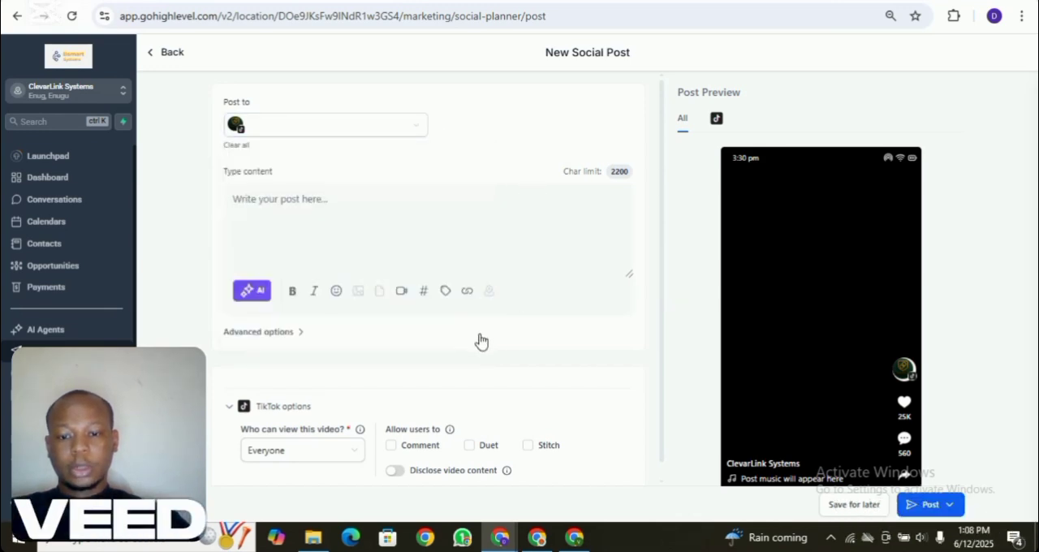
left_click(354, 457)
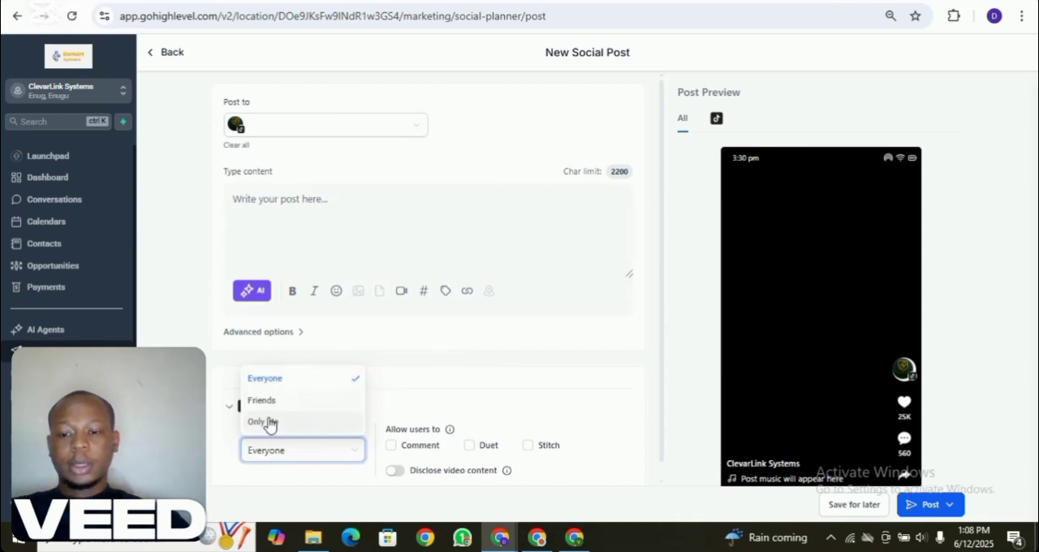
left_click(407, 397)
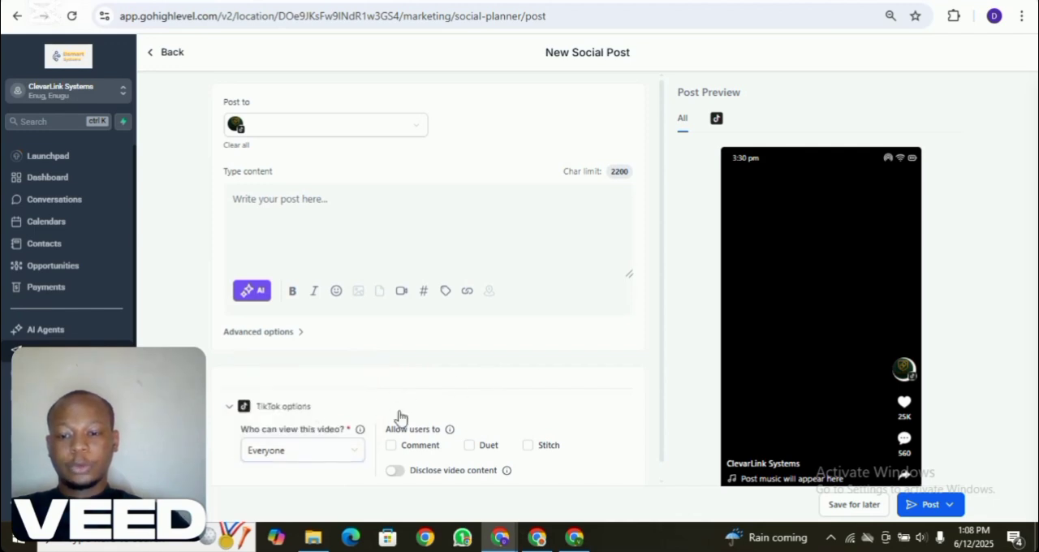
- Add the LinkedIn account back as the post's destination and remove the TikTok account
left_click(410, 130)
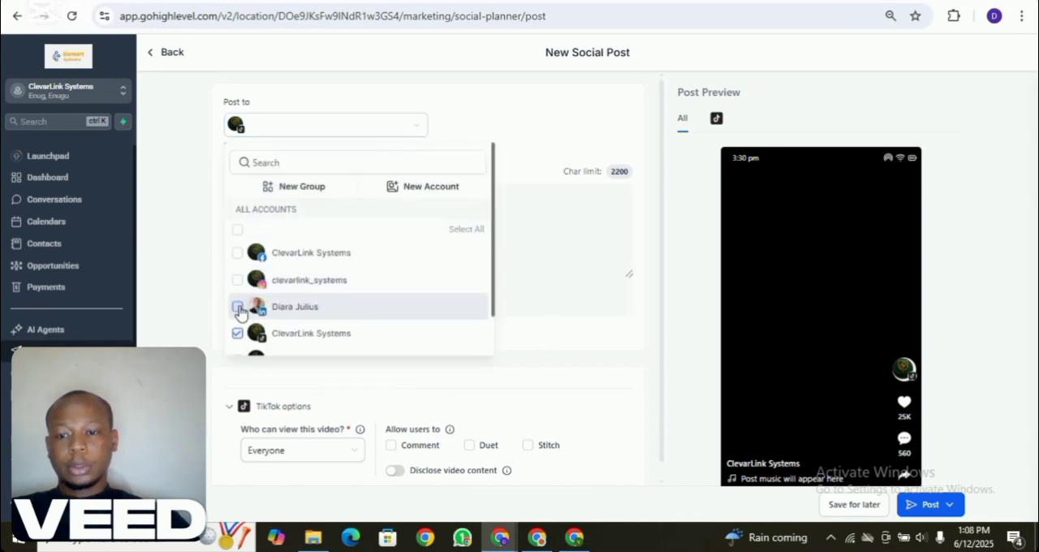
left_click(237, 308)
left_click(582, 235)
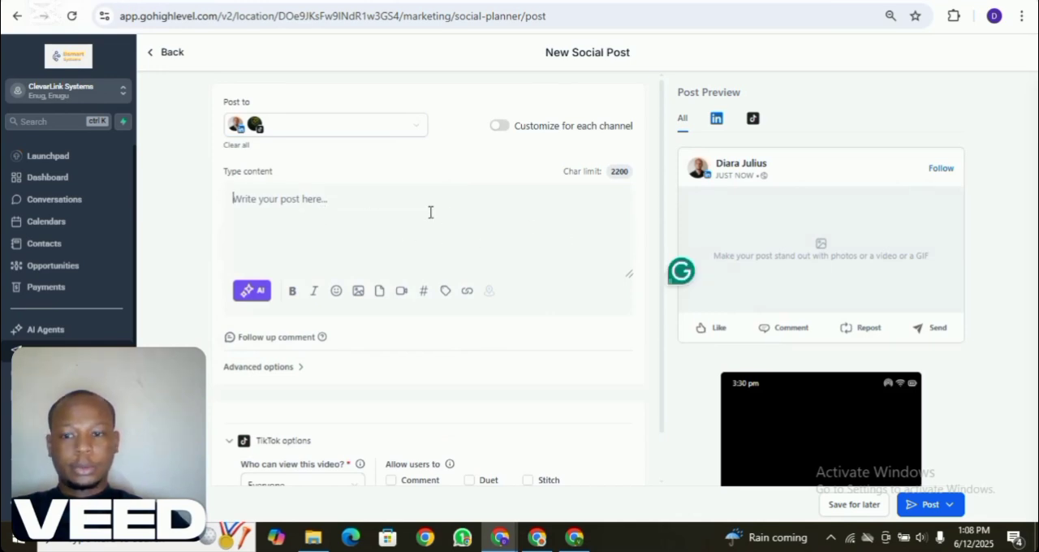
left_click(412, 134)
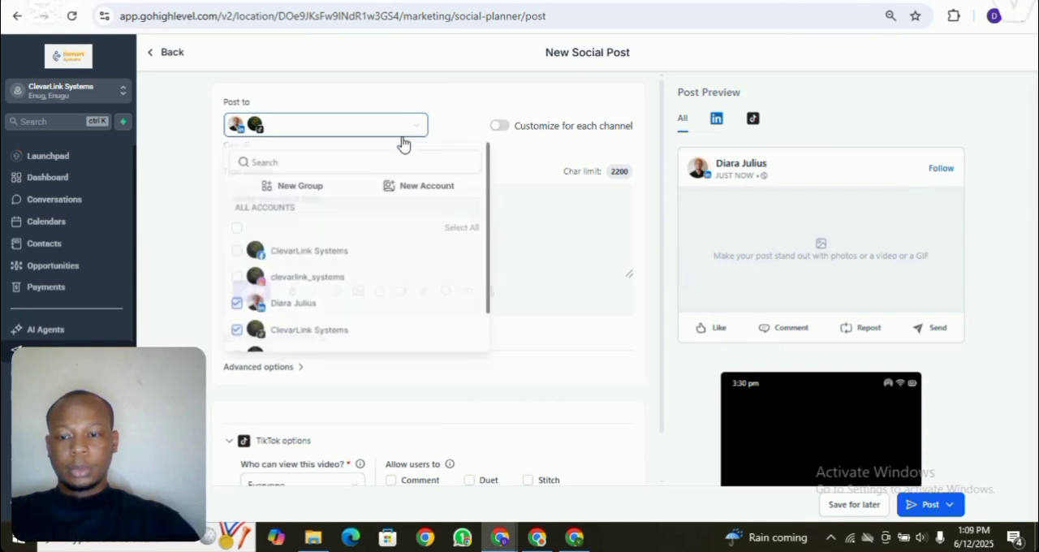
left_click(237, 334)
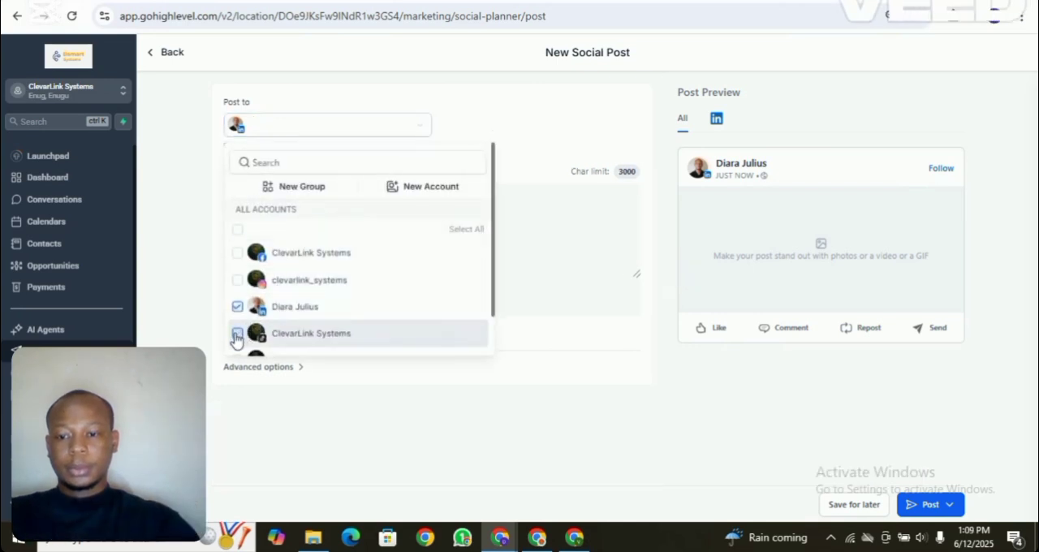
left_click(598, 230)
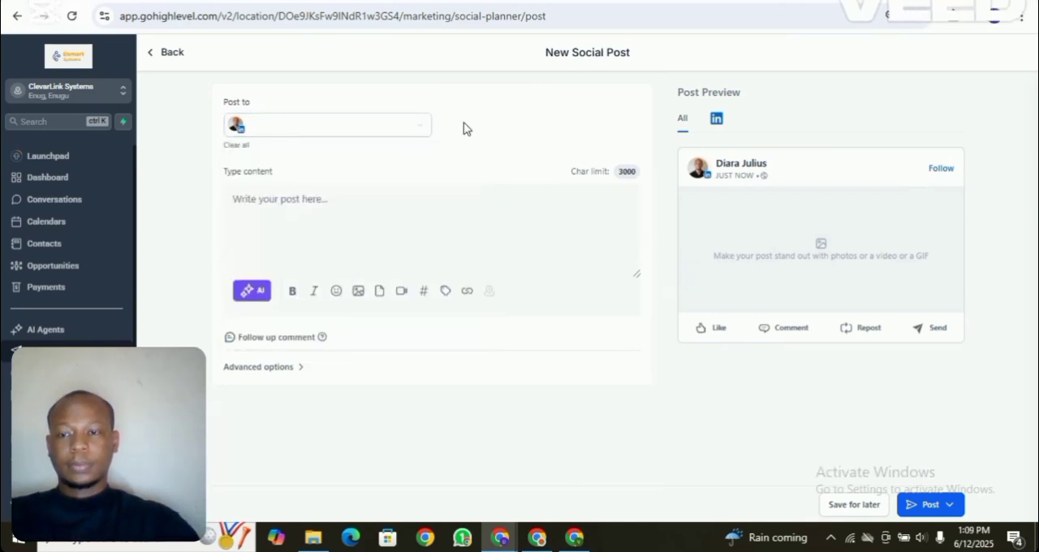
- Paste the prepared LinkedIn caption about the IT department and simpler business systems with its hashtags, and read it through
left_click(293, 207)
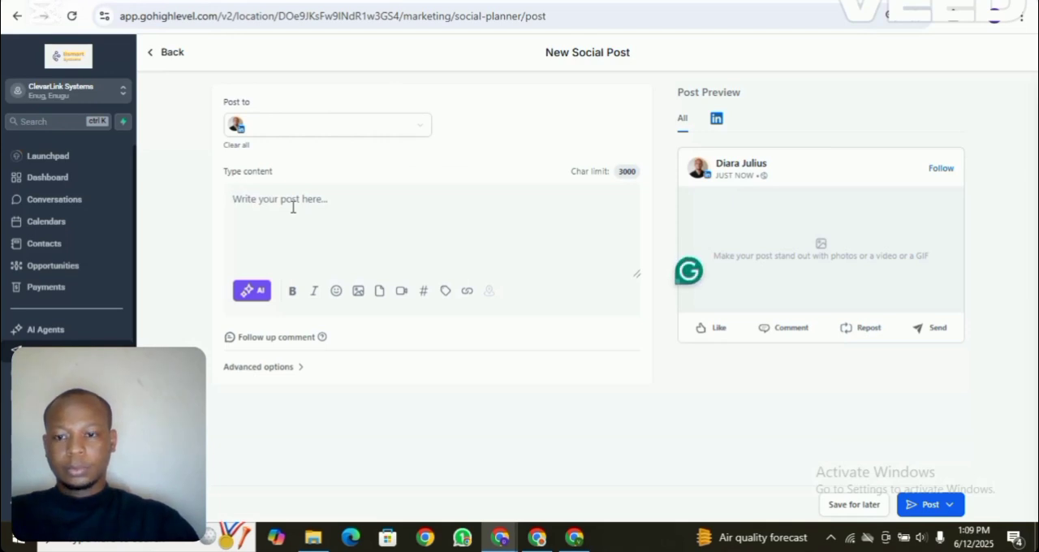
key("ctrl+v")
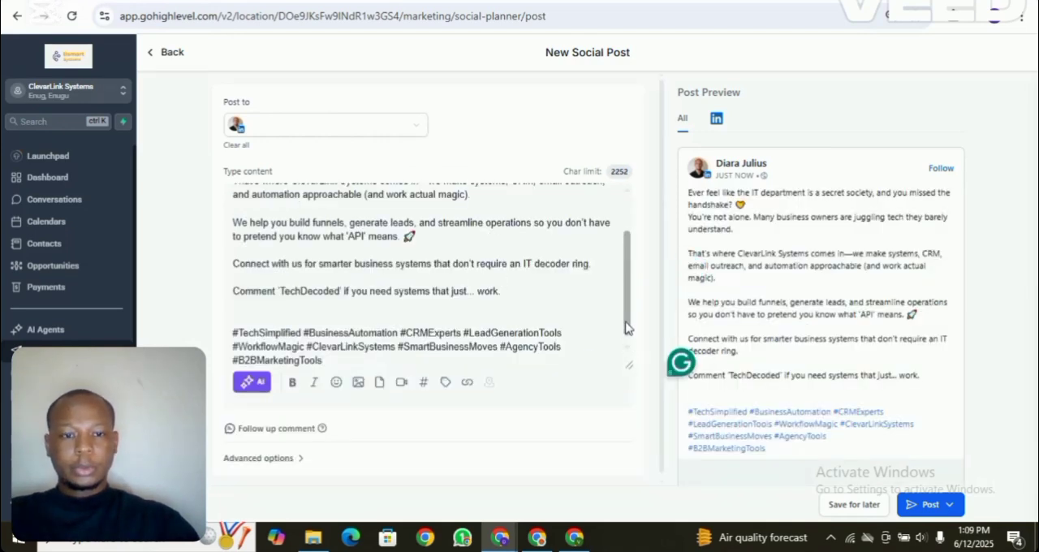
left_click_drag(626, 329, 631, 268)
scroll(634, 314, "down", 2)
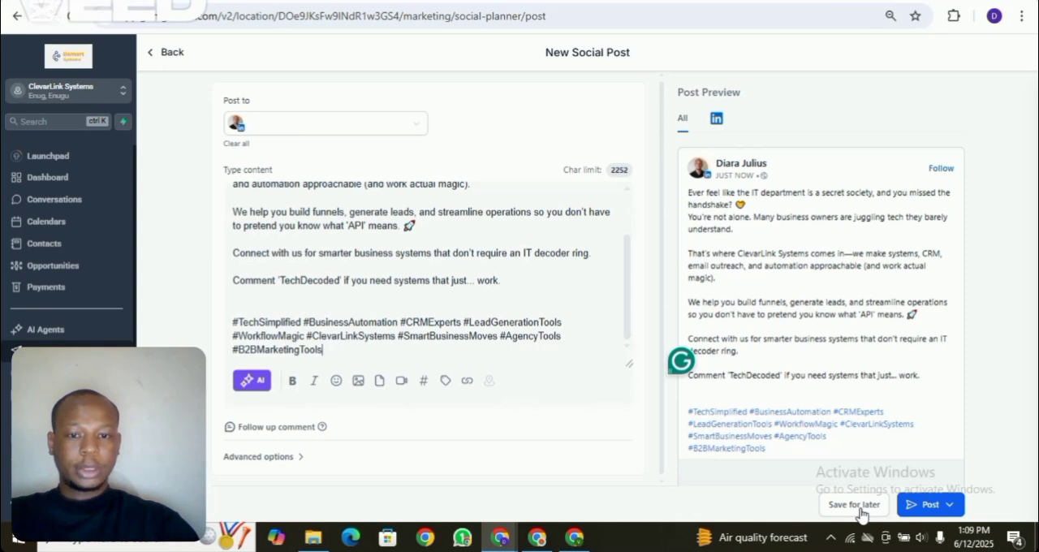
- Publish the LinkedIn post immediately instead of scheduling it or sending it for approval
left_click(955, 508)
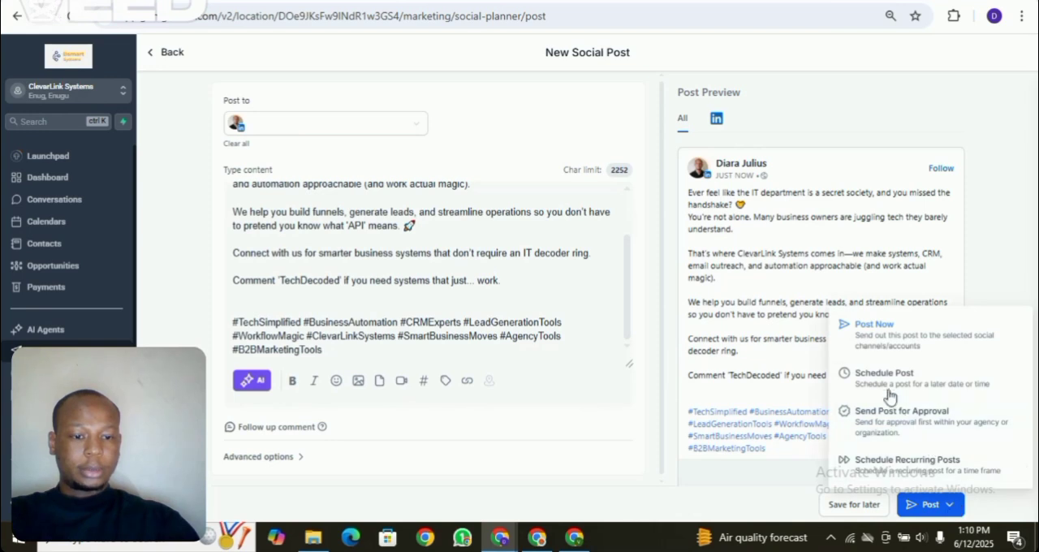
left_click(877, 326)
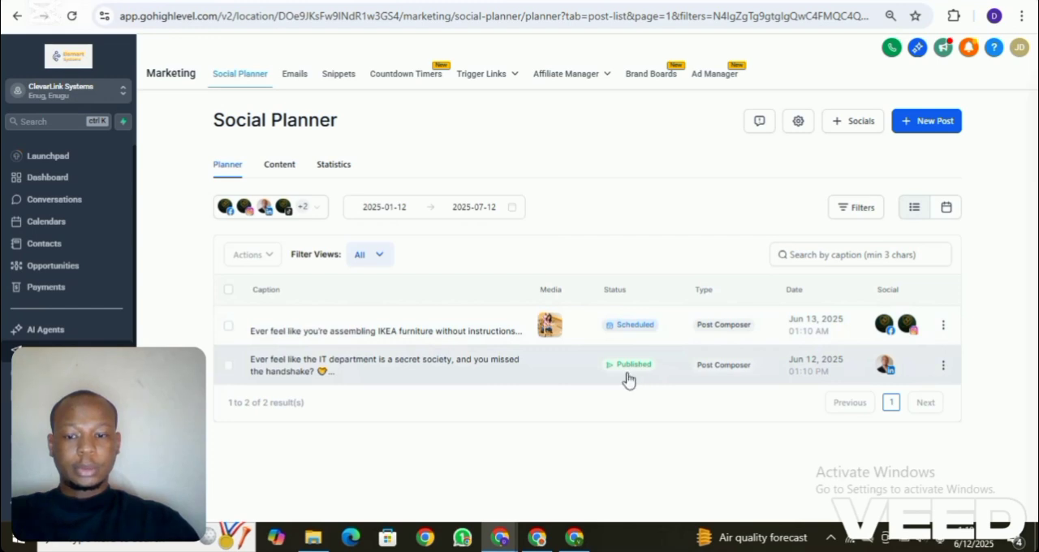
- Check the published and scheduled posts in the planner's calendar view, and return to the list view
left_click(947, 216)
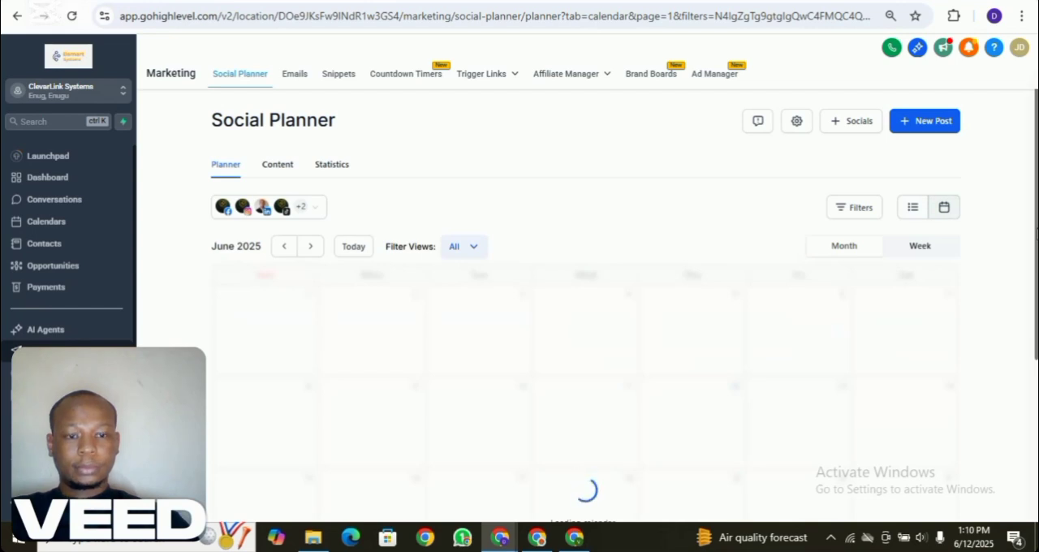
scroll(959, 318, "down", 2)
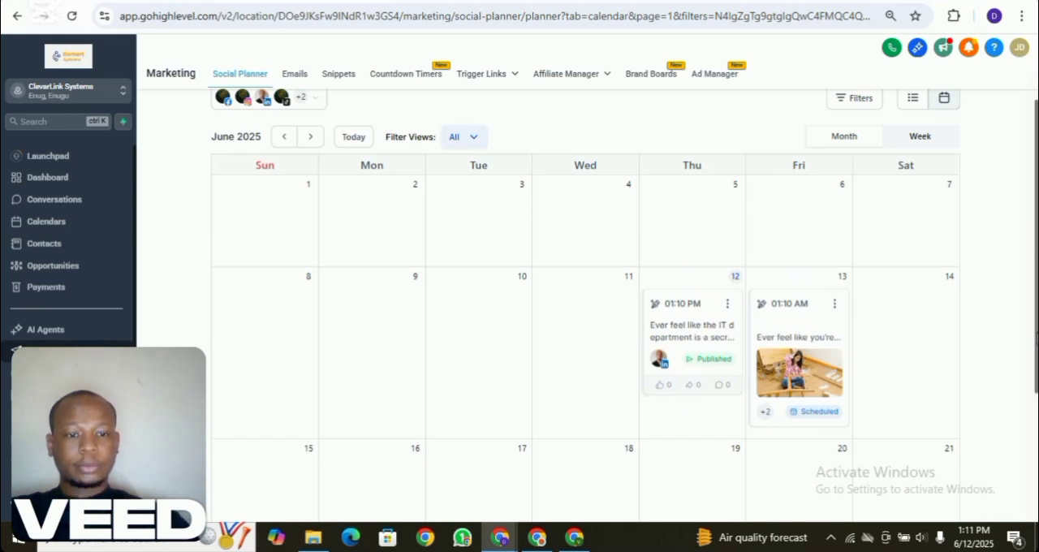
scroll(585, 325, "up", 2)
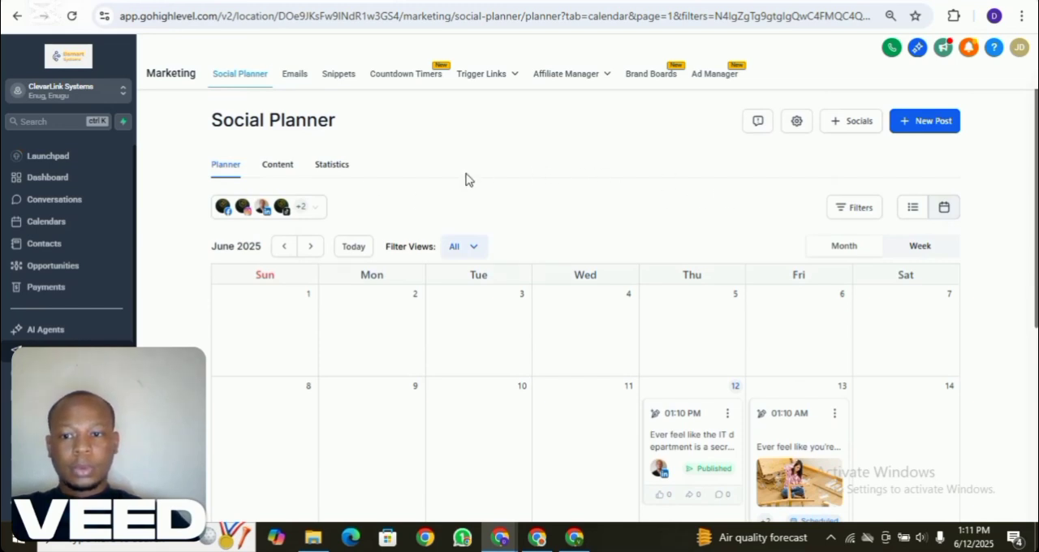
left_click(910, 208)
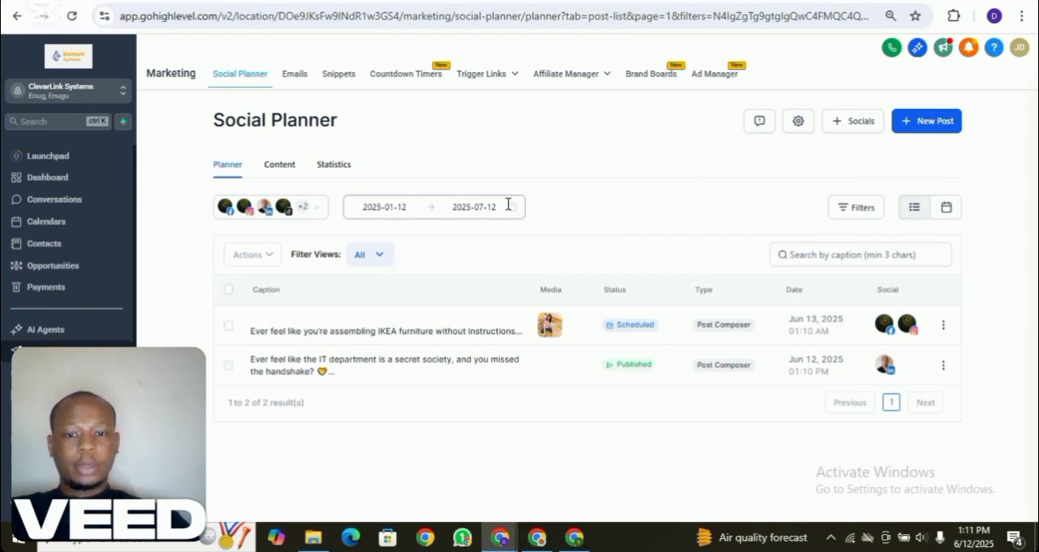
- Start another new post with the ClevarLink Systems Facebook and Instagram accounts as its destinations
left_click(924, 133)
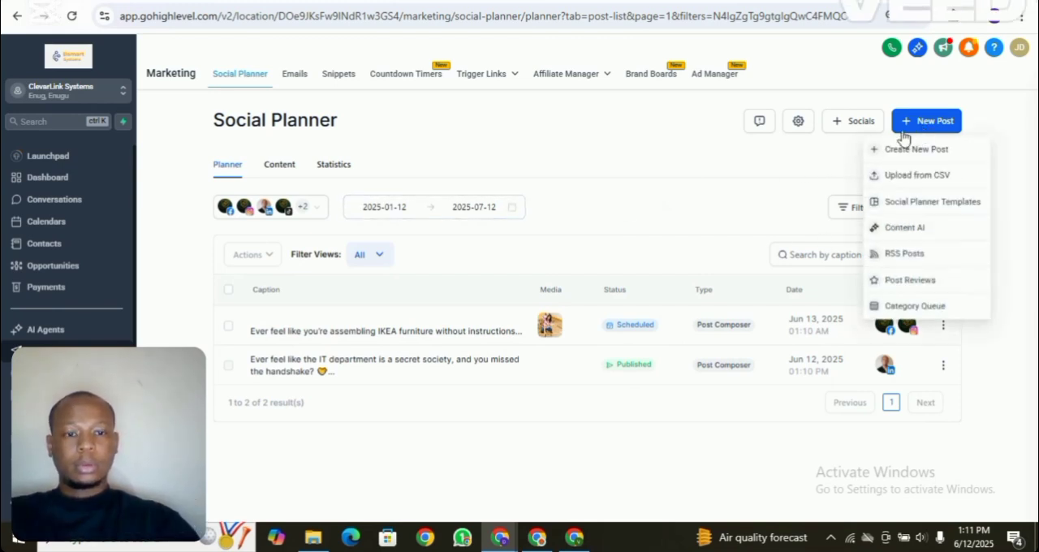
left_click(920, 154)
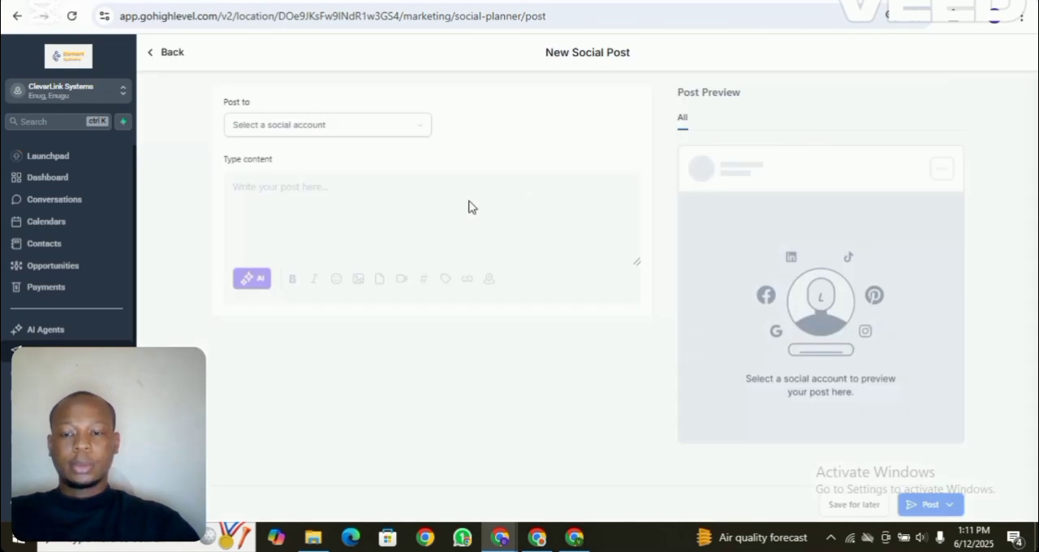
left_click(410, 130)
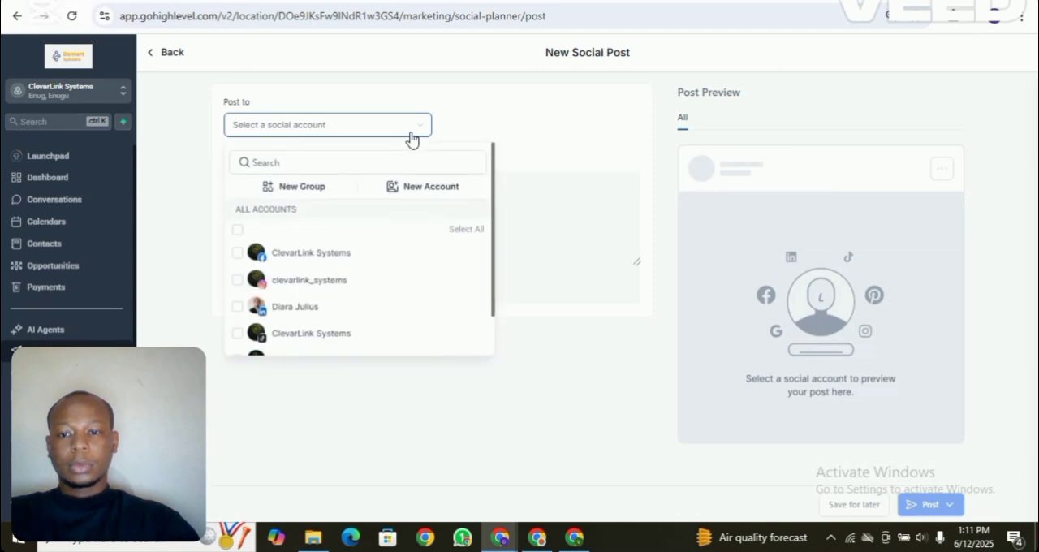
left_click(237, 253)
left_click(237, 280)
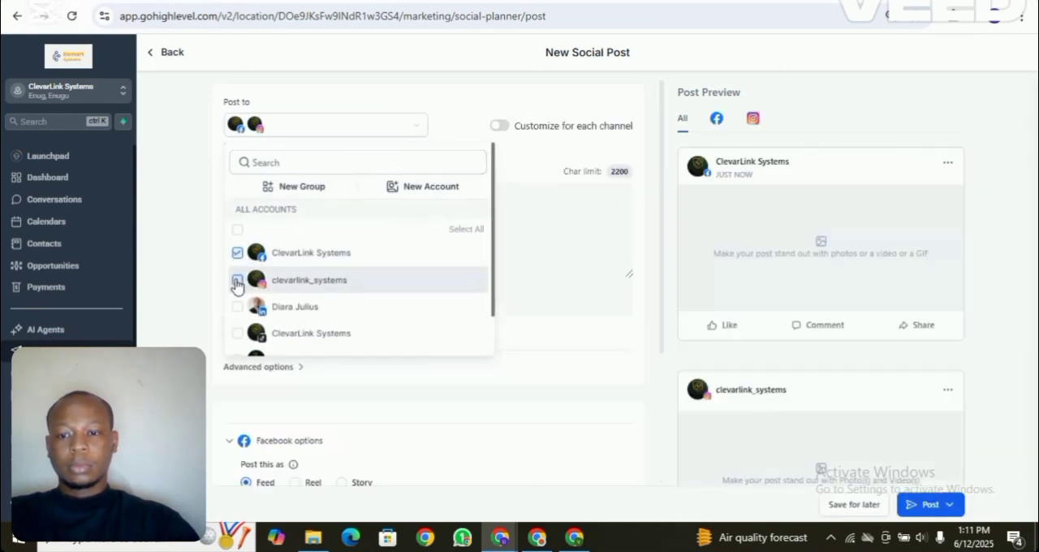
left_click(476, 228)
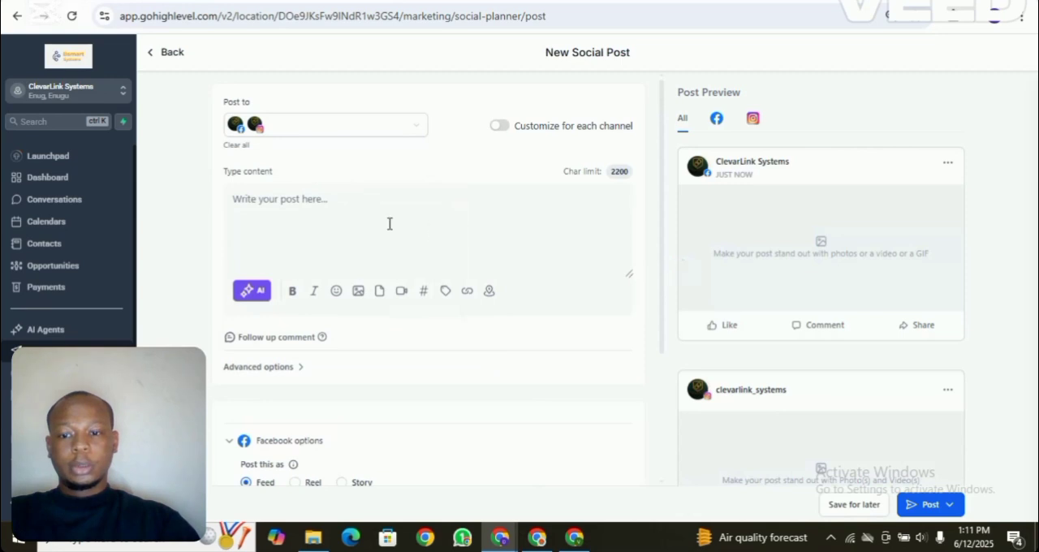
left_click(446, 227)
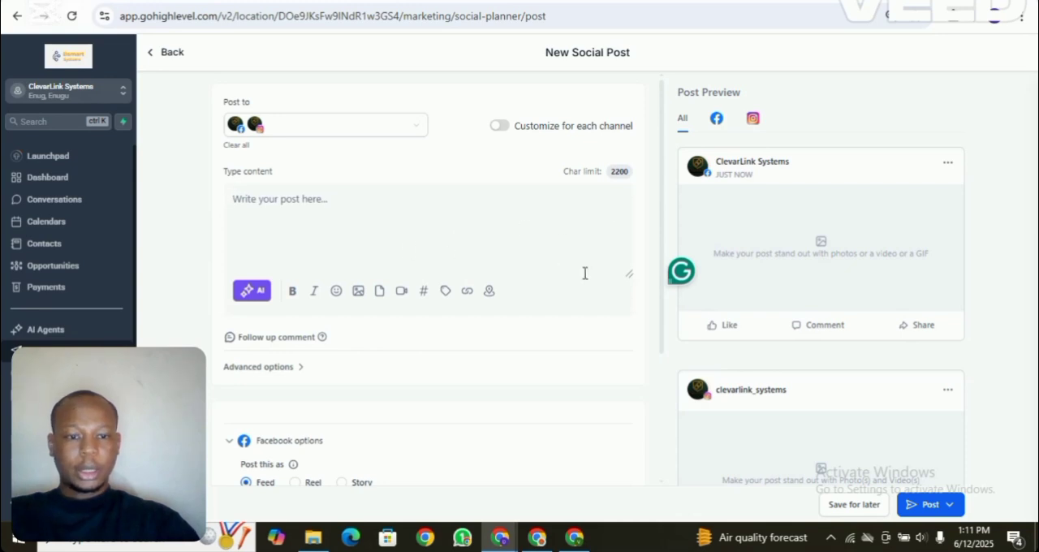
- Review the publishing choices and the Facebook and Instagram options of the empty post, and leave it without posting
left_click(939, 518)
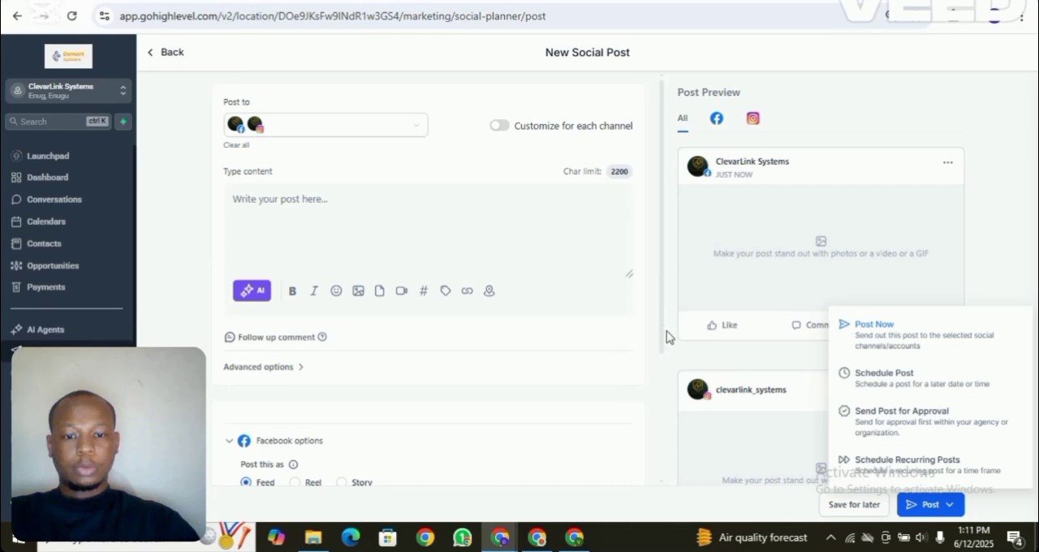
left_click(659, 406)
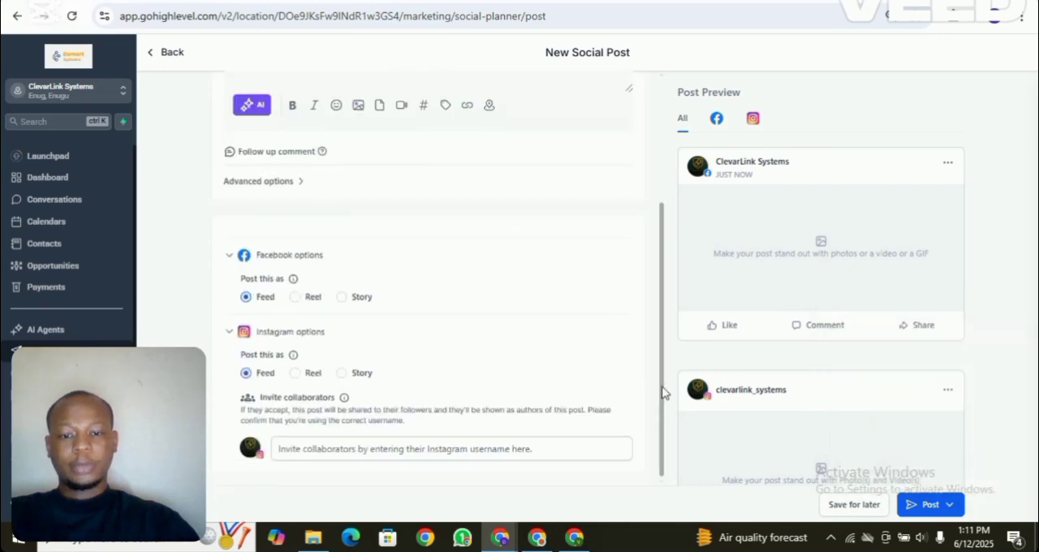
left_click_drag(662, 393, 658, 178)
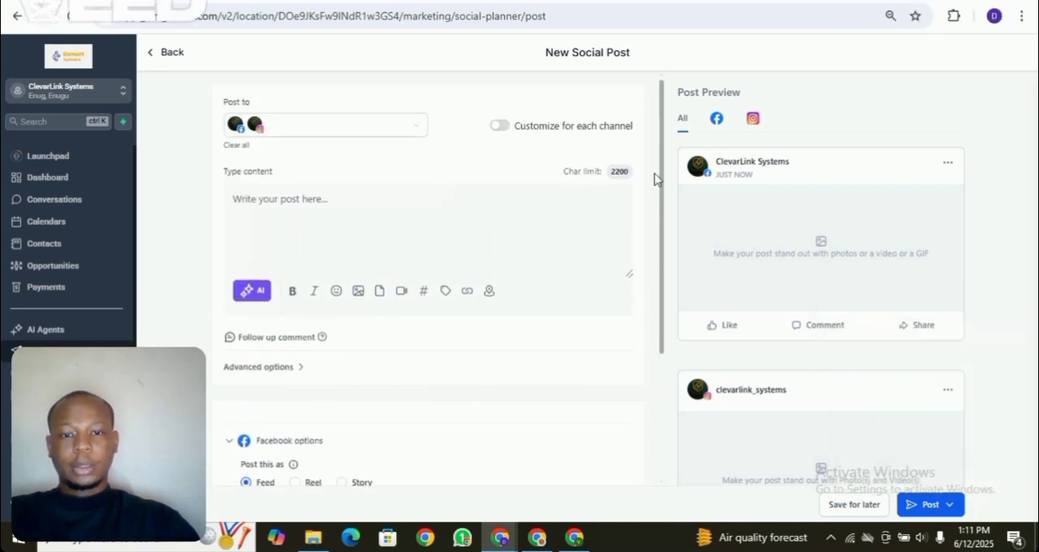
left_click(171, 57)
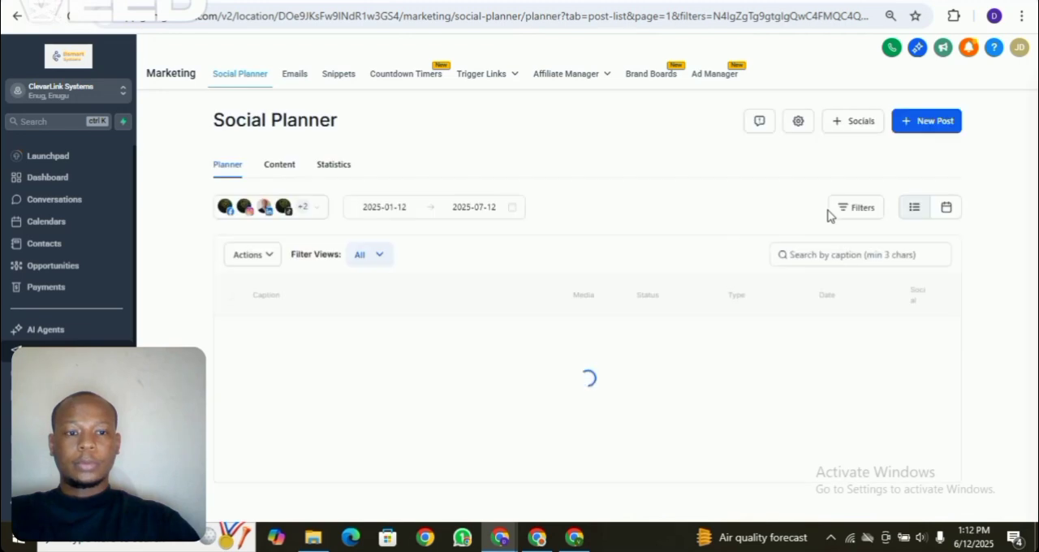
left_click(942, 123)
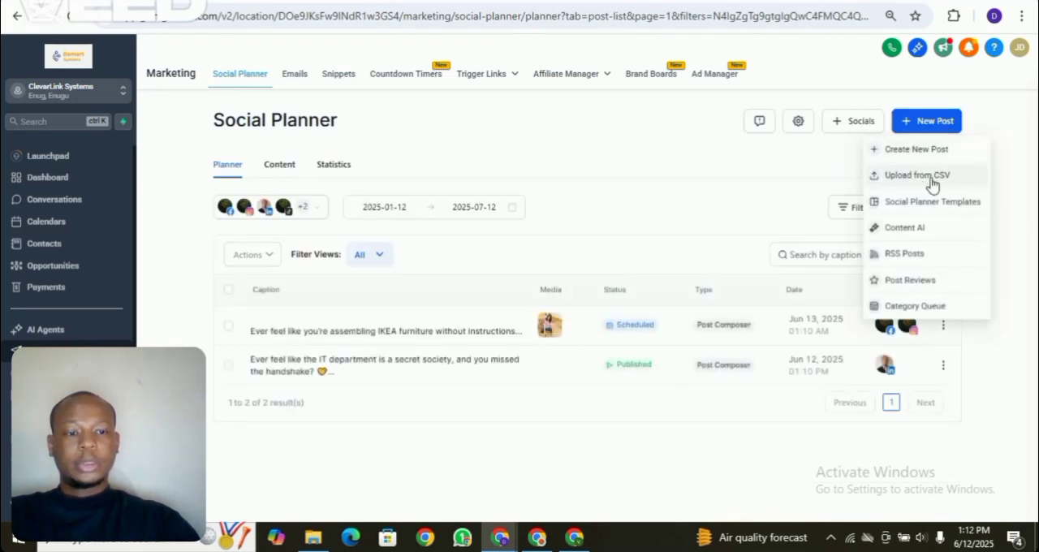
left_click(783, 184)
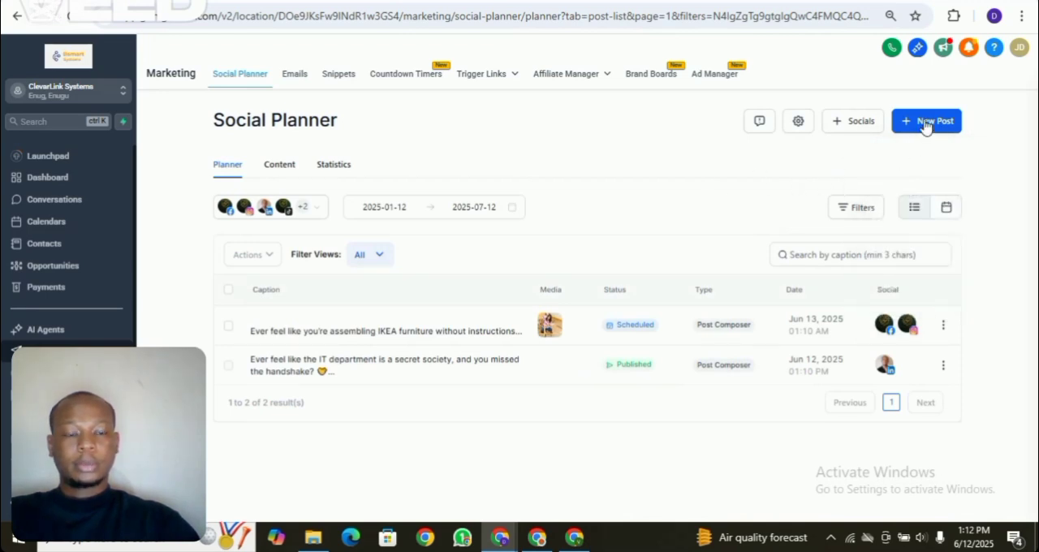
left_click(926, 127)
left_click(758, 207)
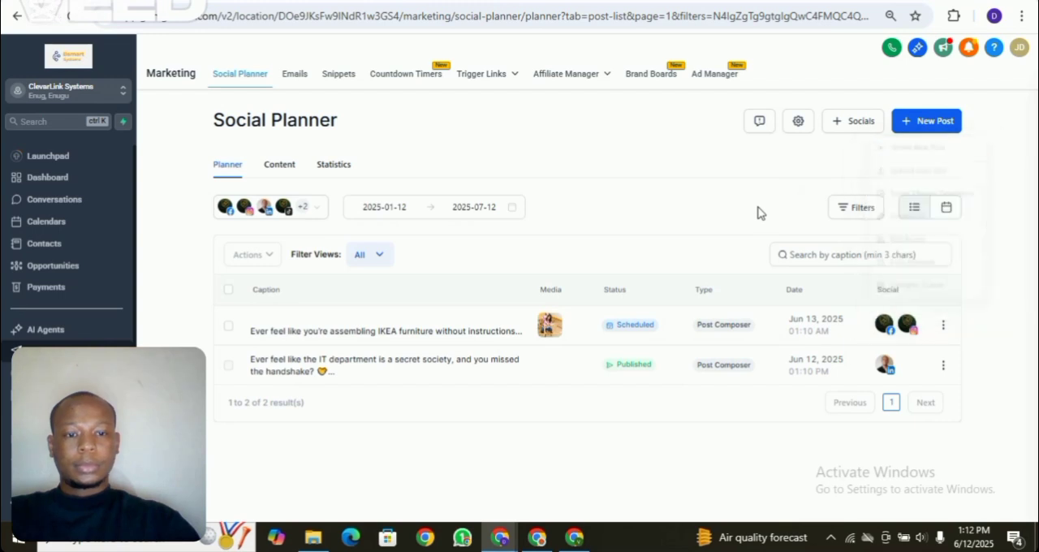